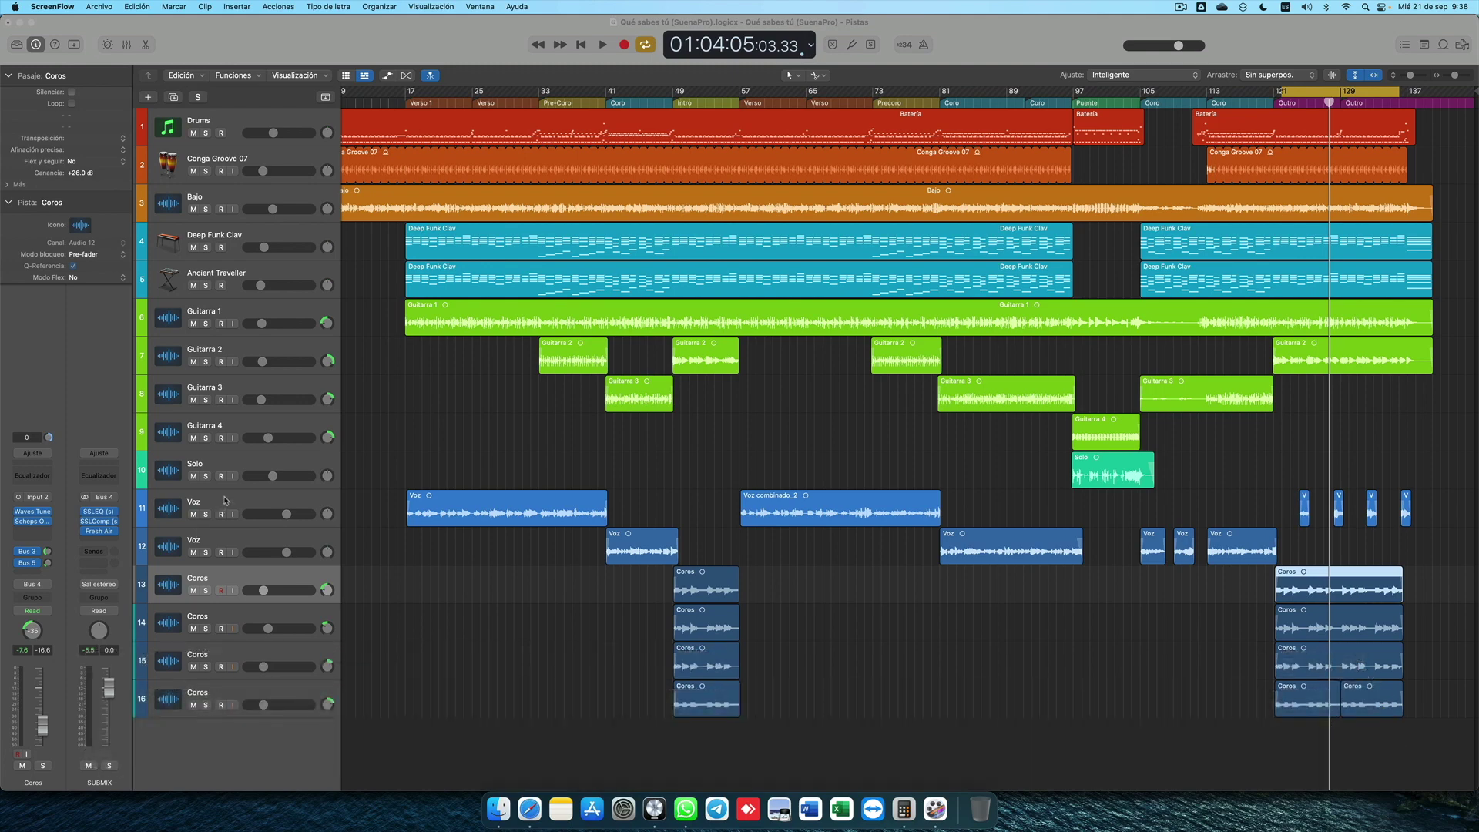
- Look over the two Voz tracks and the four Coros tracks in the arrangement
click(226, 501)
shift+click(237, 693)
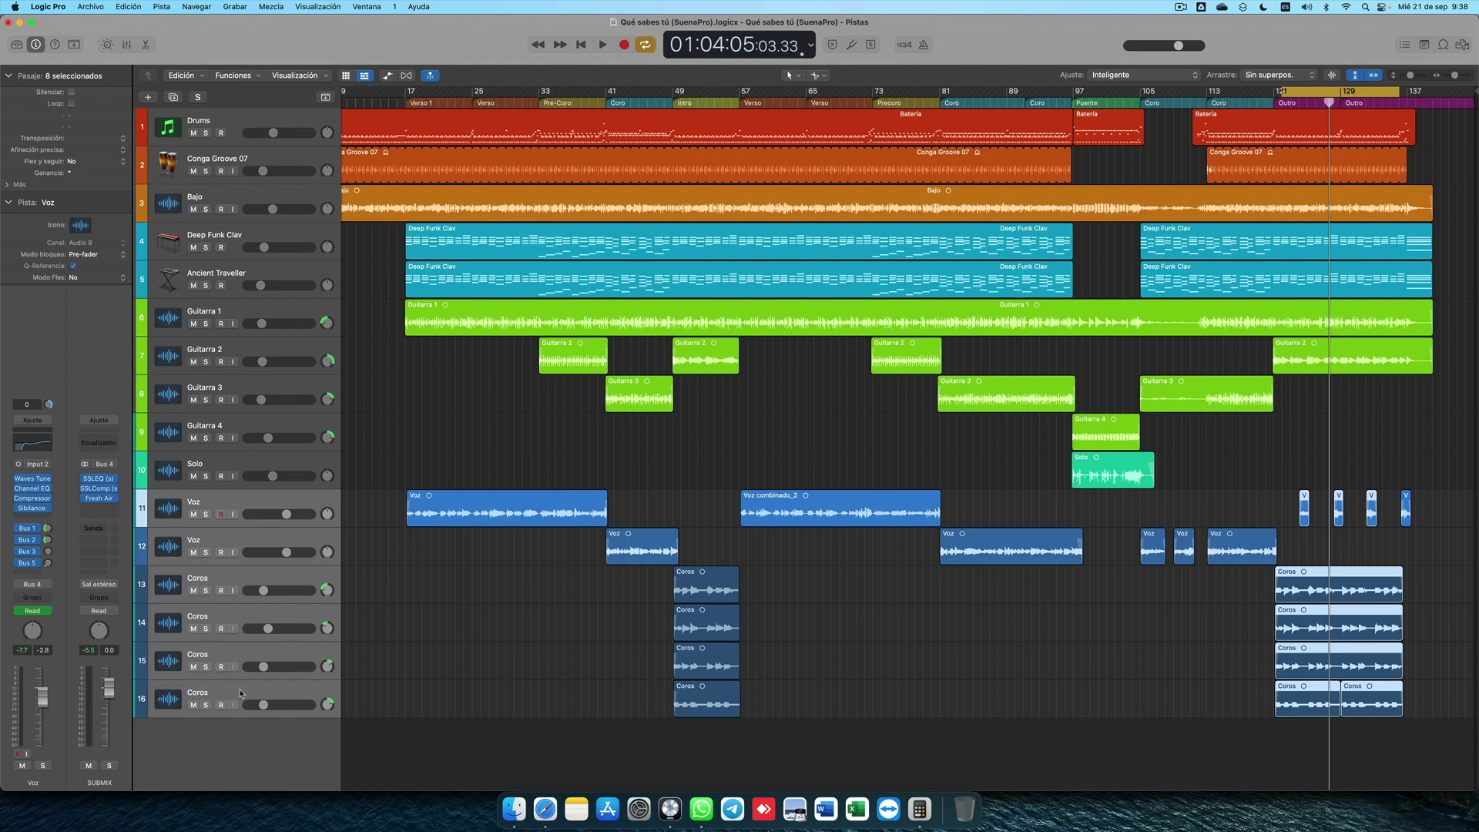
click(253, 504)
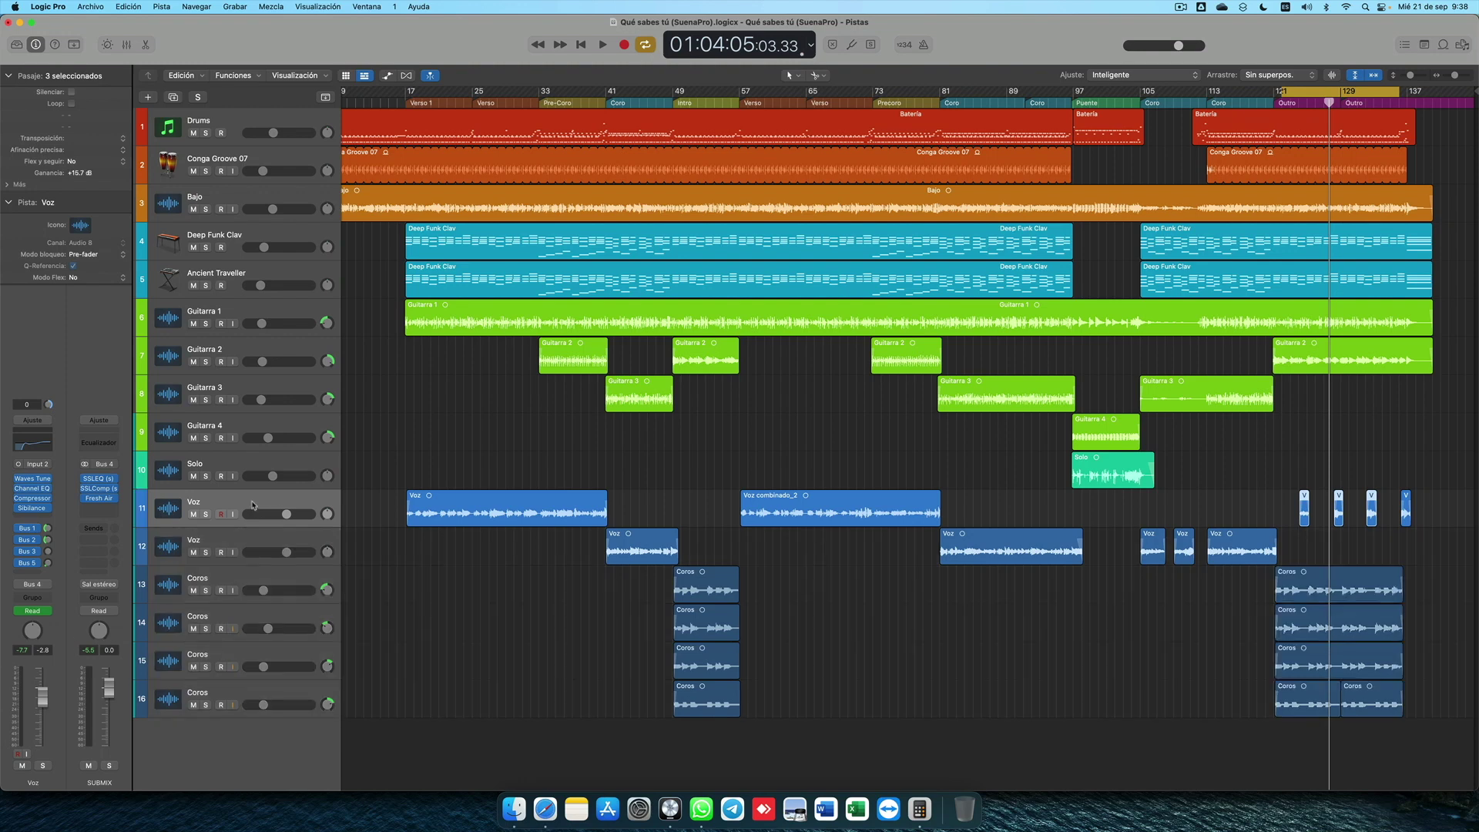
click(242, 543)
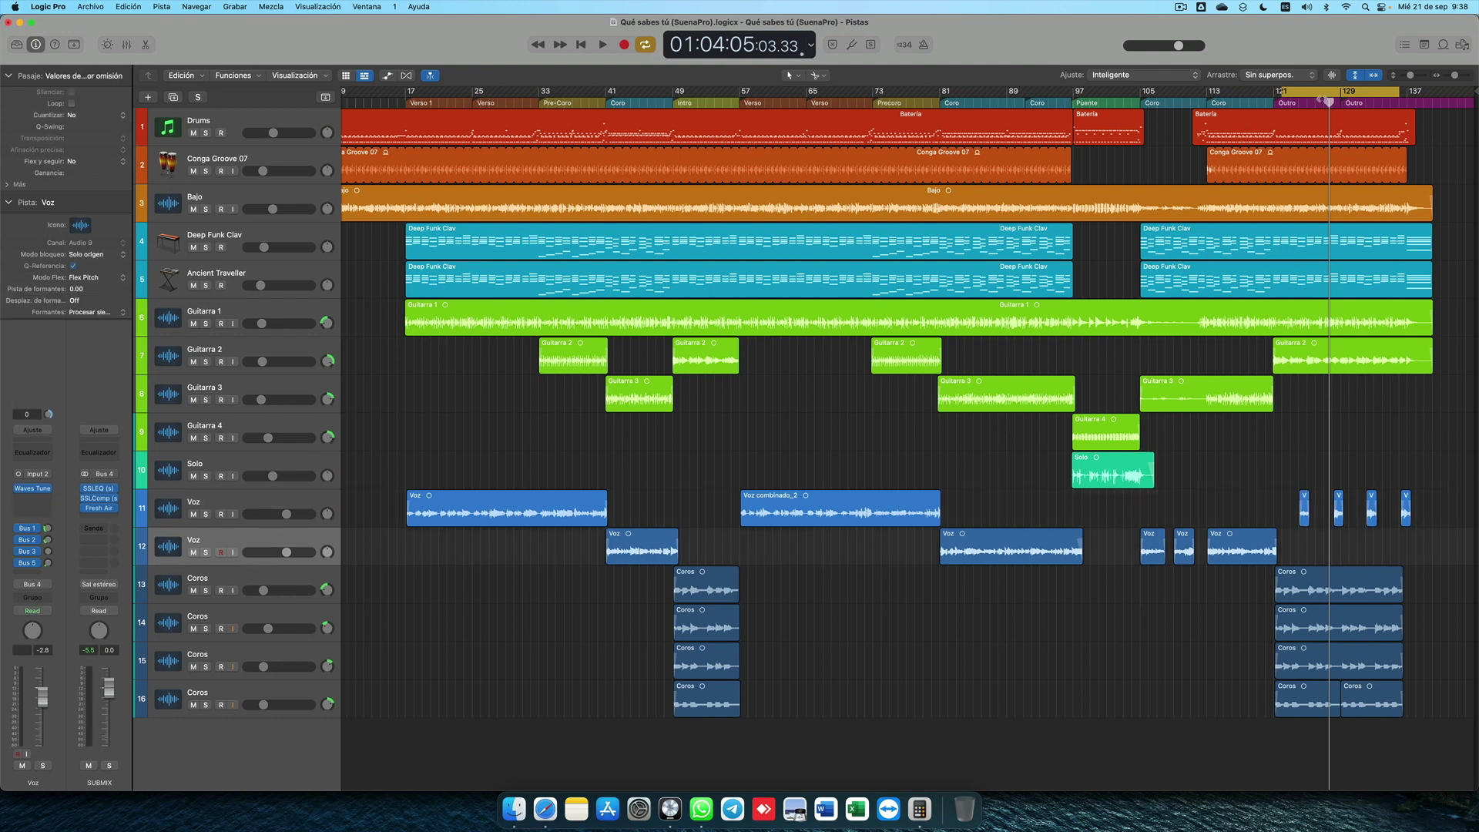
- Select the four Coros tracks and open the mixer
click(252, 581)
shift+click(255, 690)
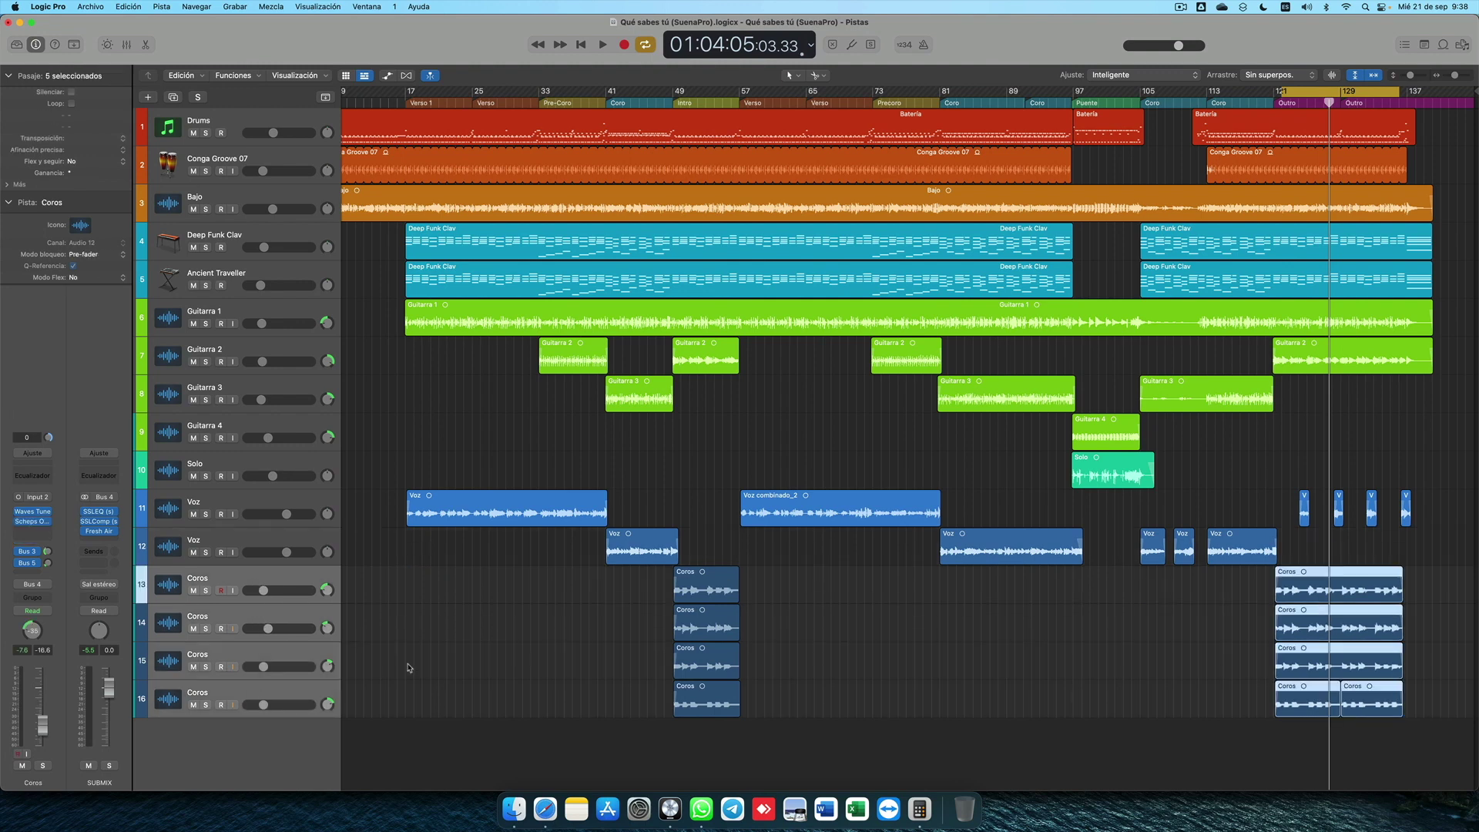
key(super+2)
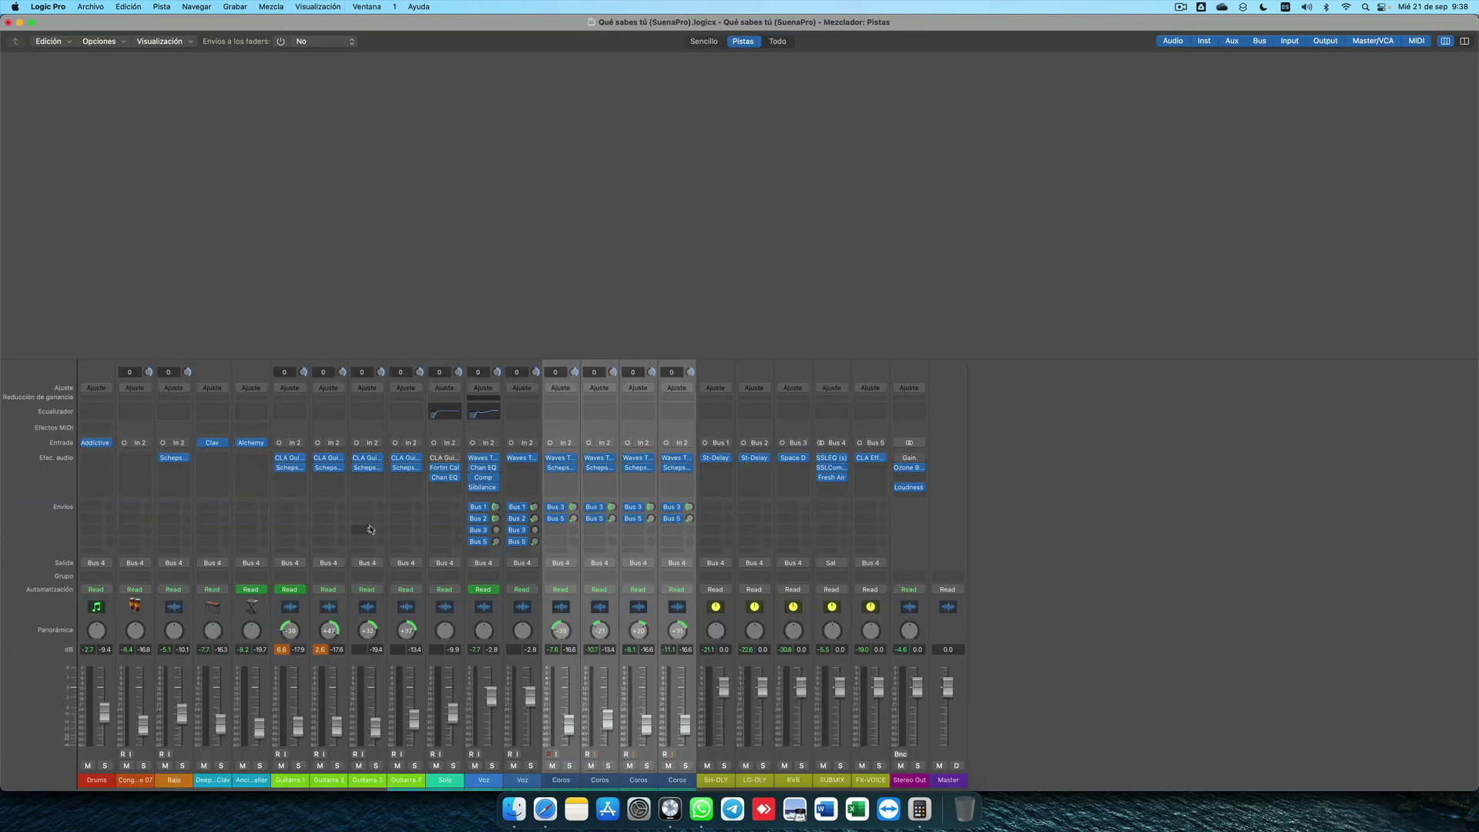
- Examine the Coros and Voz channel sends and the delay, RVB, SUBMIX and FX-VOICE aux channels they feed
click(563, 779)
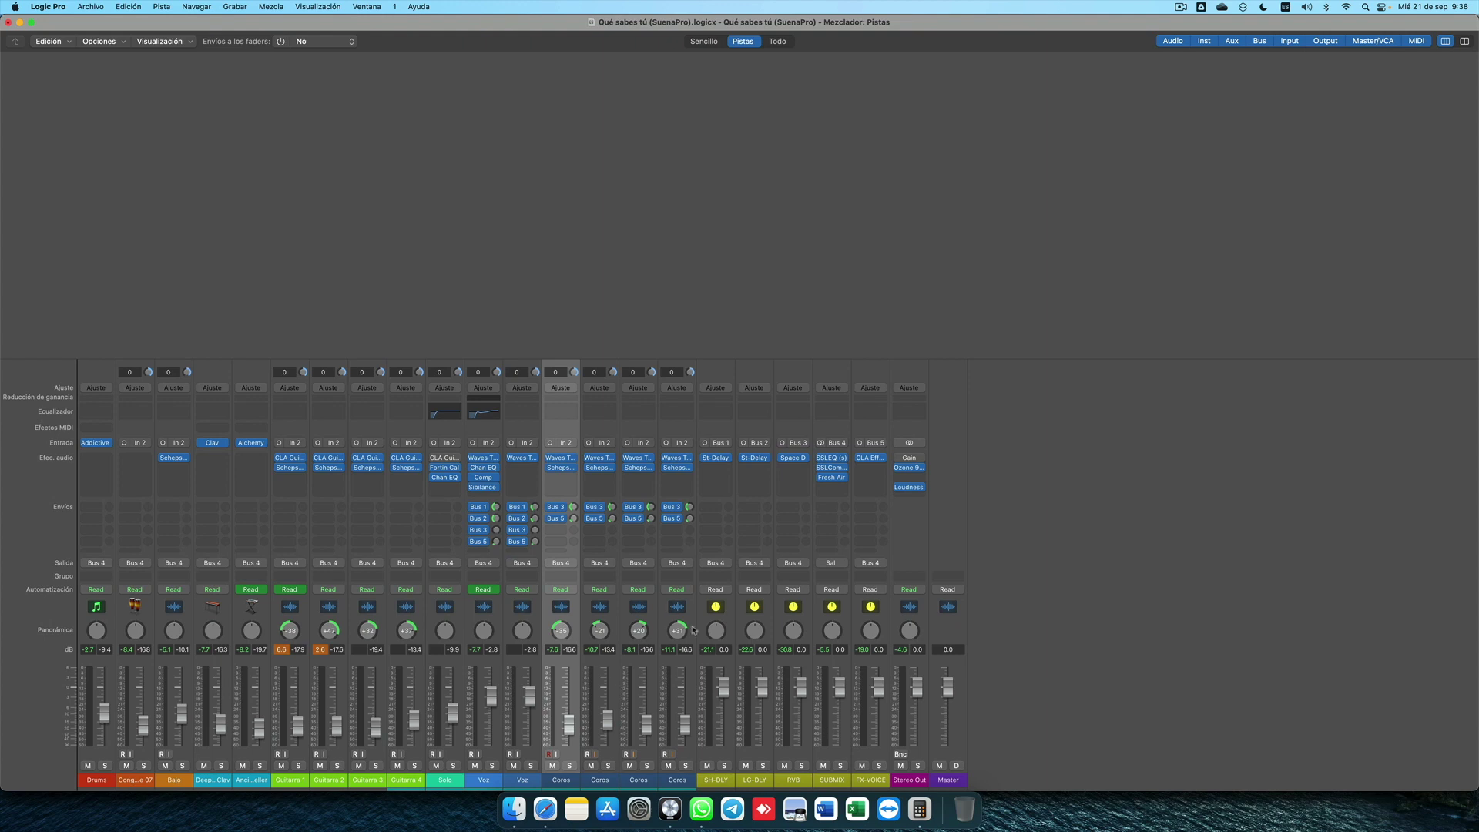
click(525, 766)
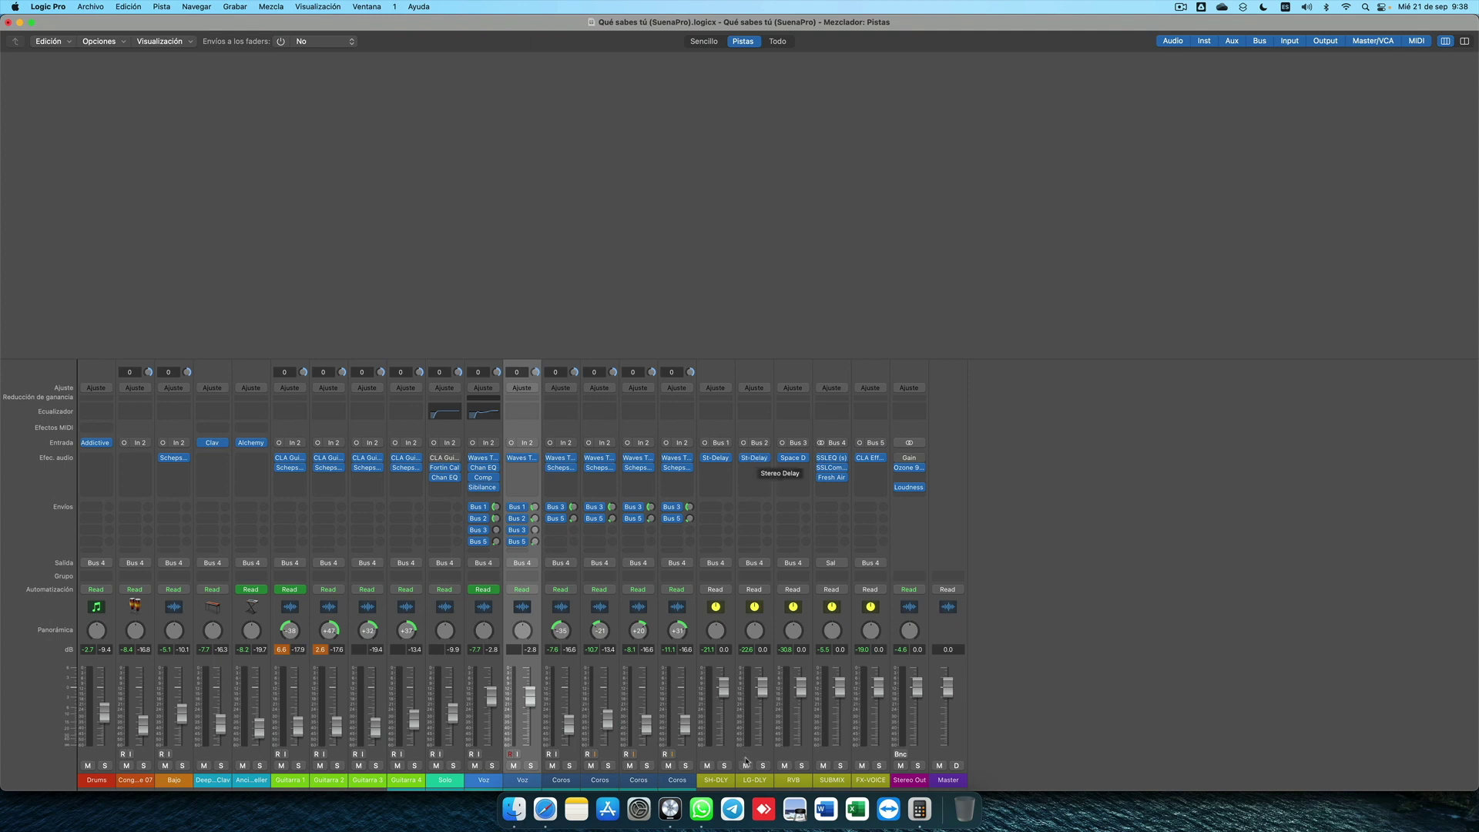
click(764, 789)
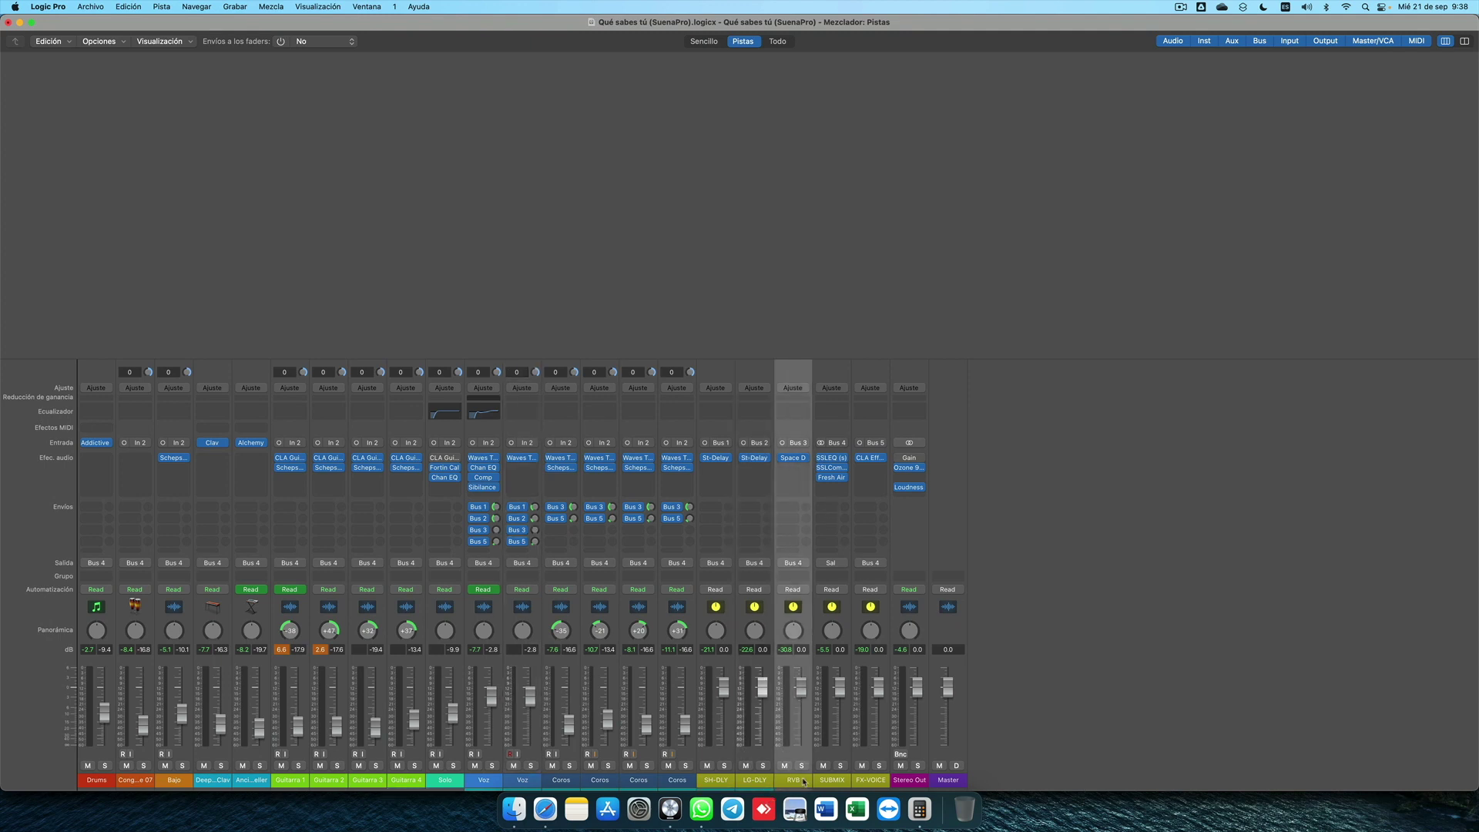
click(807, 746)
click(868, 778)
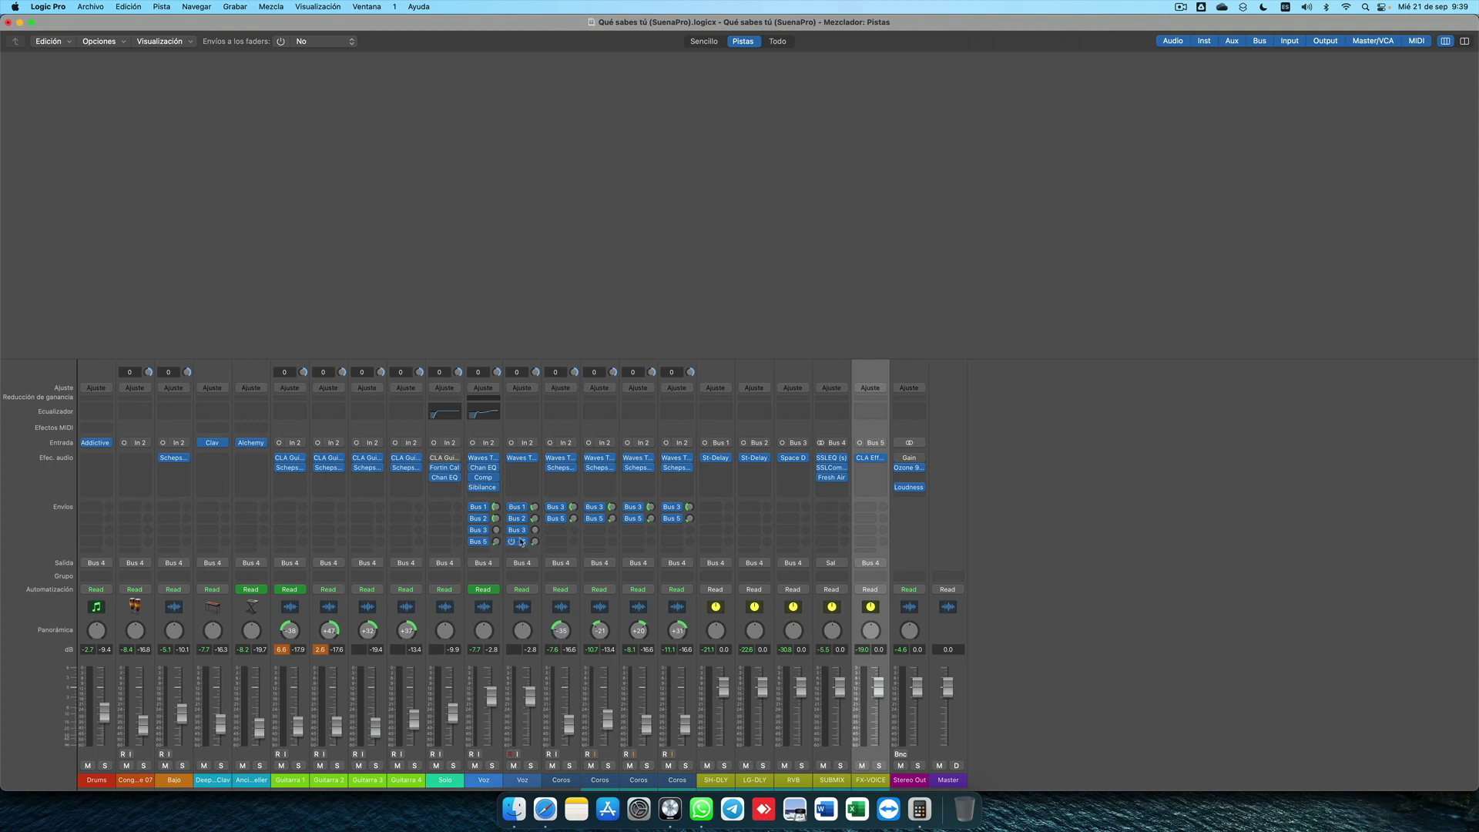
click(840, 778)
click(729, 781)
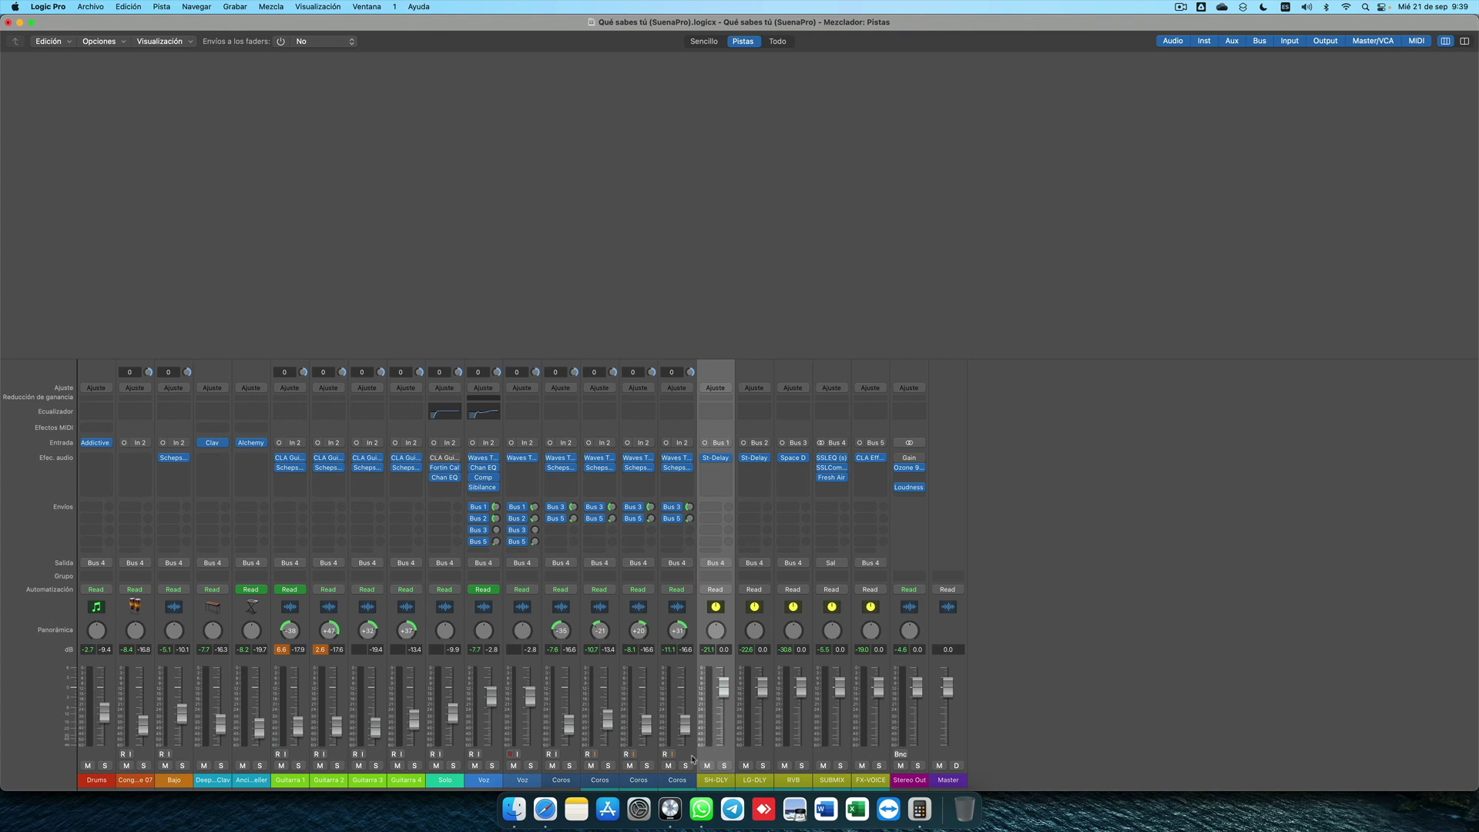
- Compare the sends of the four Coros channels with the SH-DLY aux and the first Voz channel
click(664, 781)
click(647, 783)
click(607, 783)
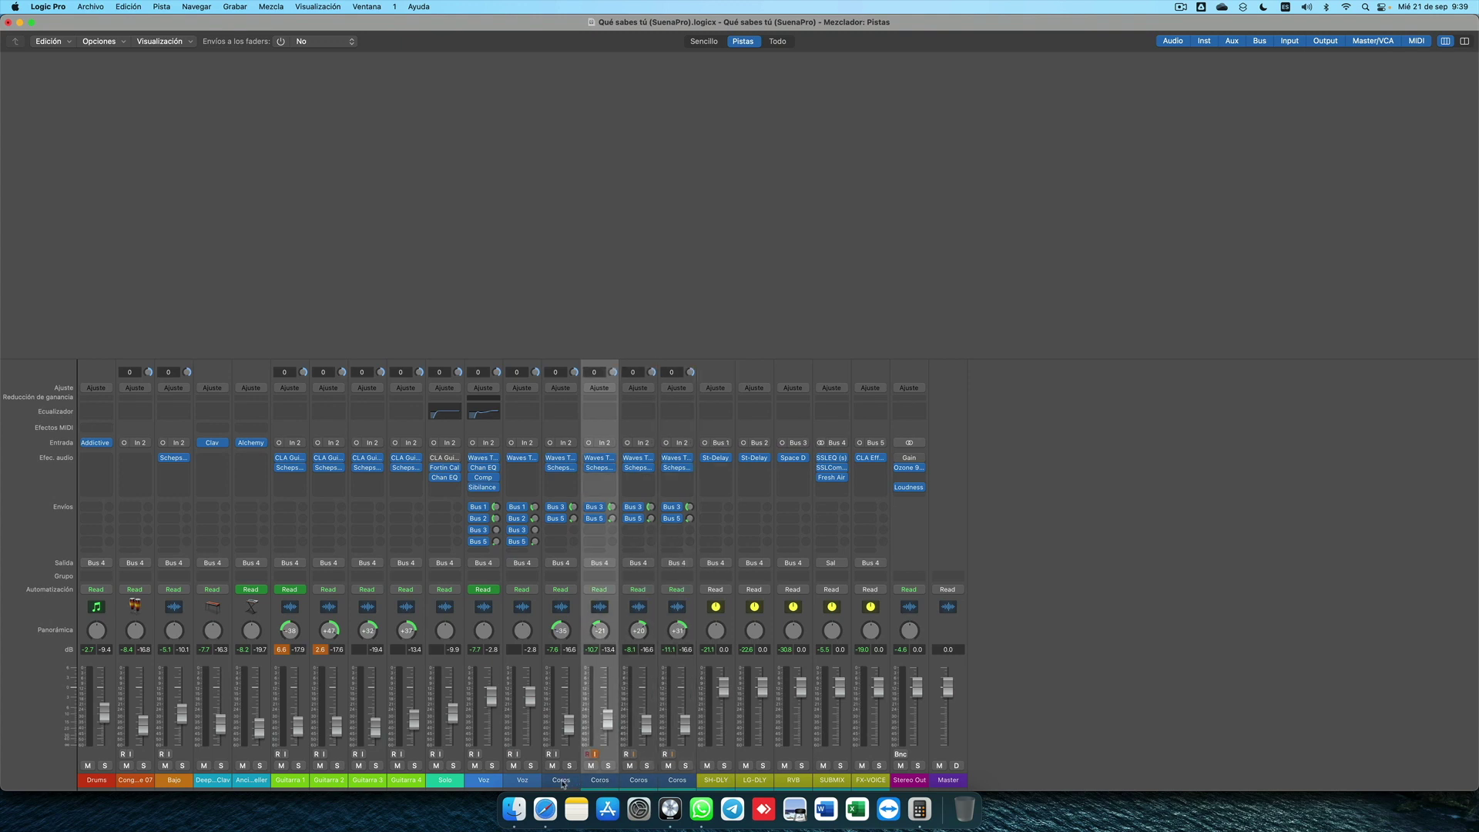
click(564, 783)
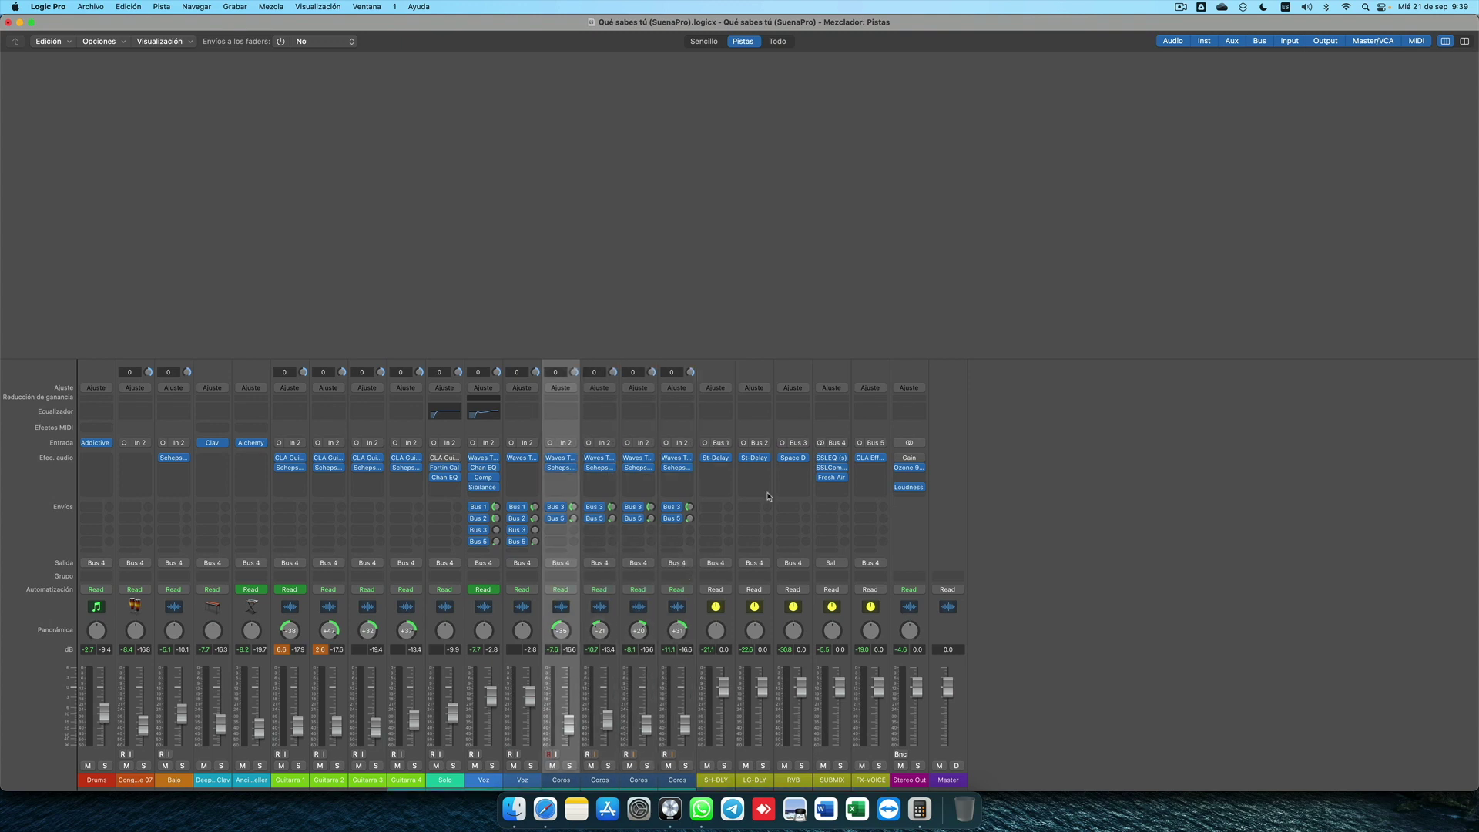
mouse_move(720, 461)
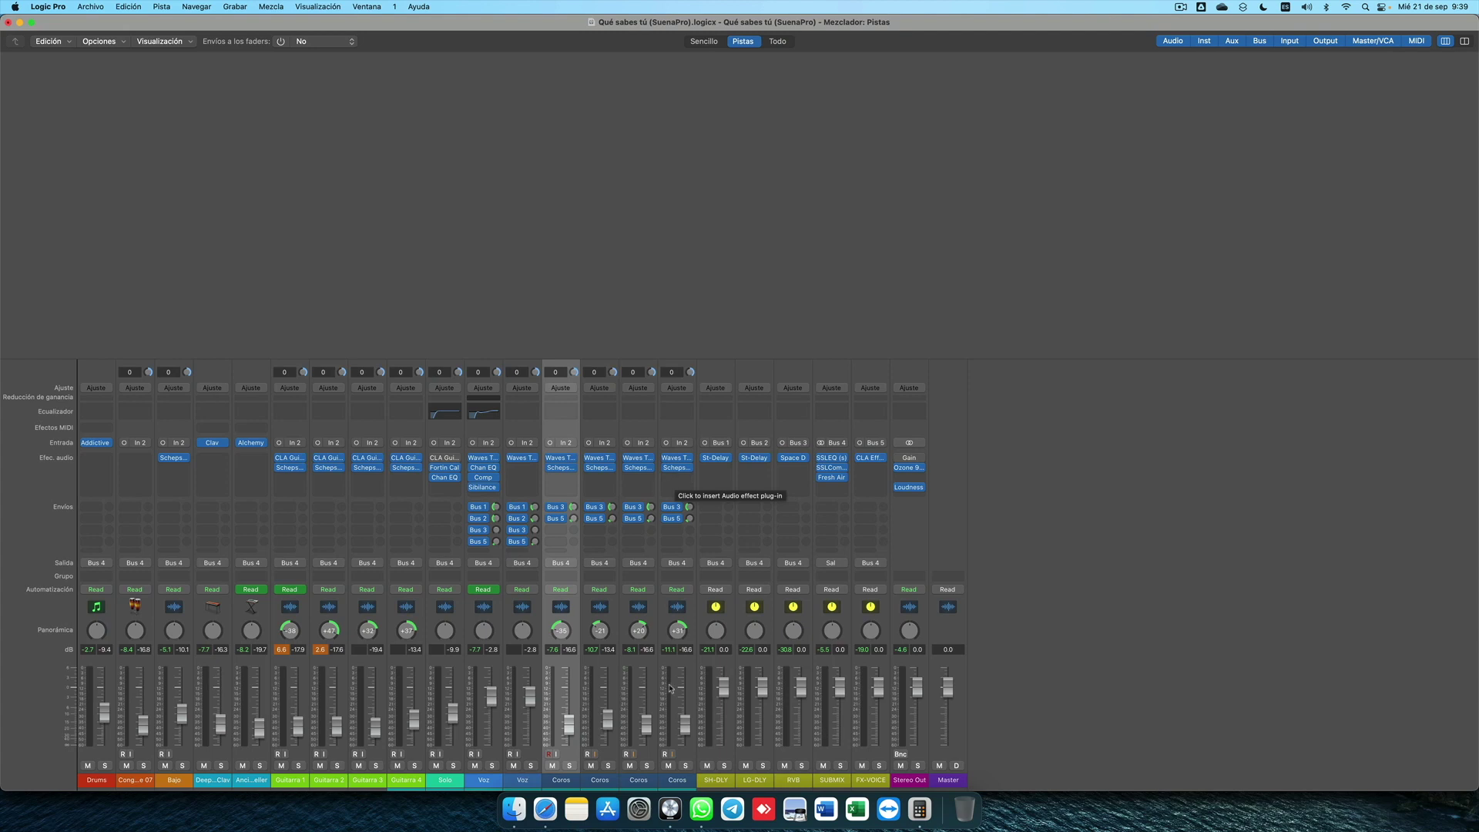
click(734, 783)
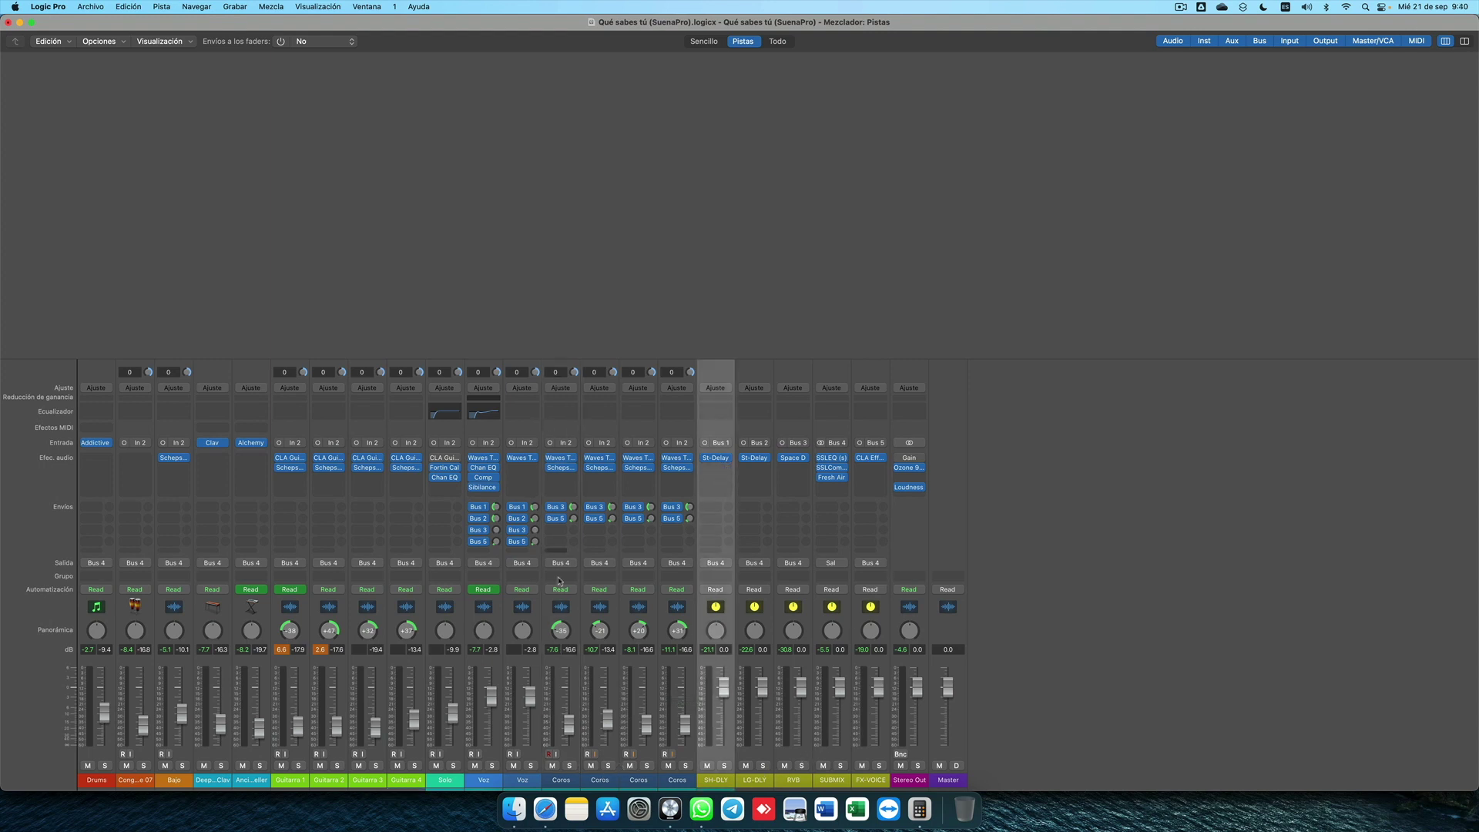
drag(572, 506, 572, 516)
click(492, 784)
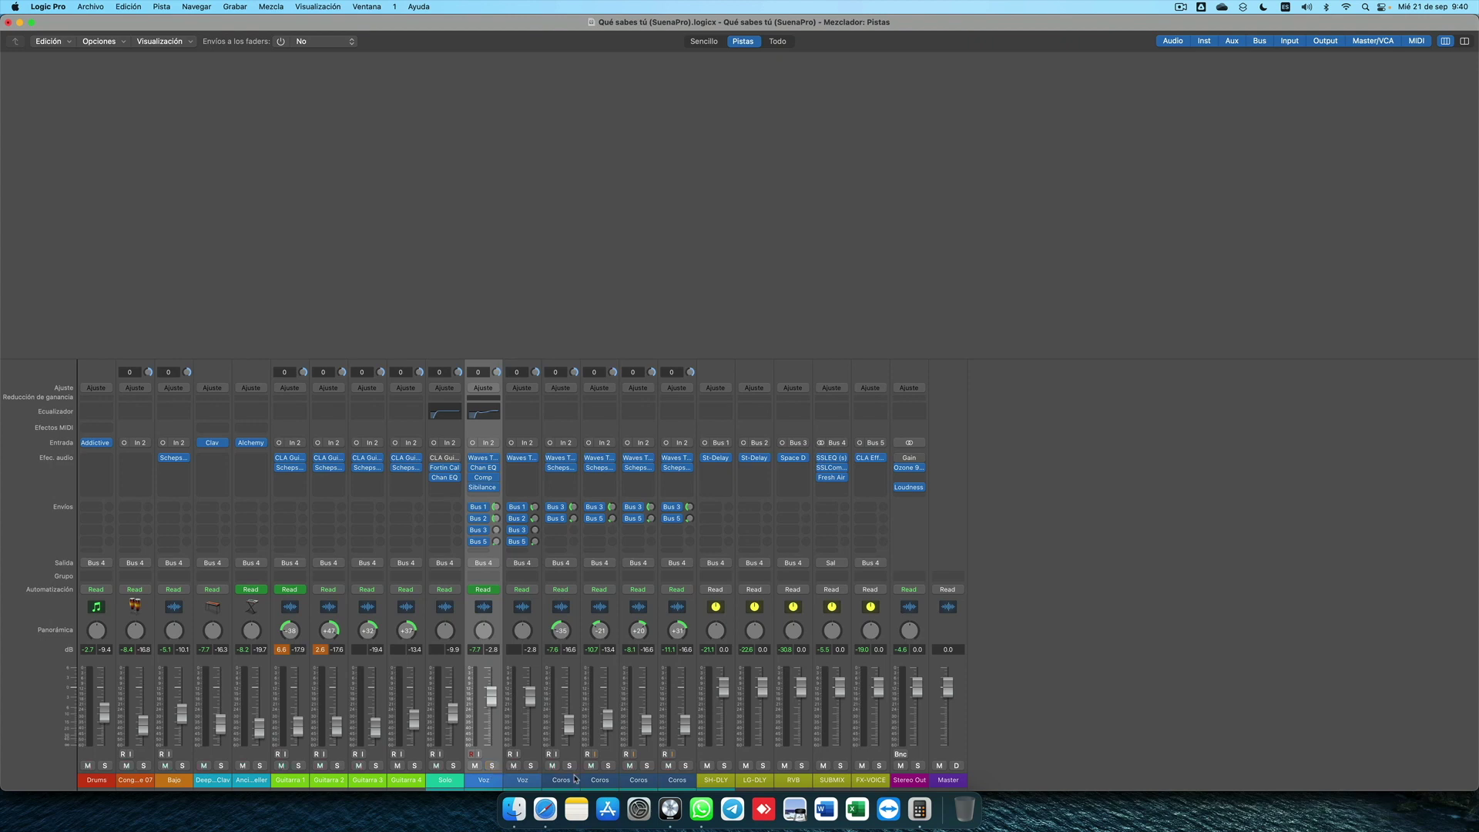
- Solo the four Coros channels and play the song, checking the RVB aux channel
click(574, 779)
shift+click(675, 783)
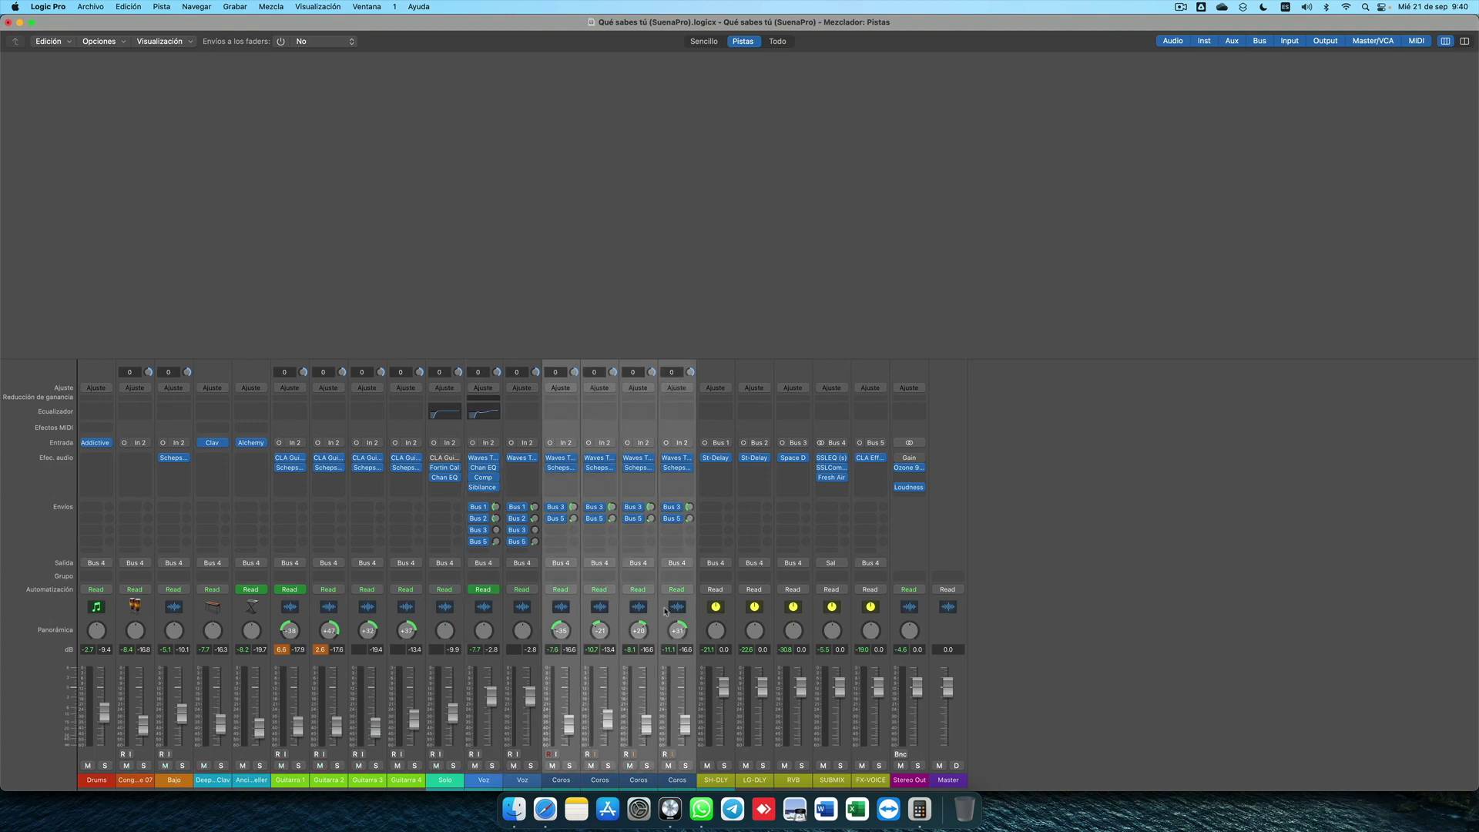
click(570, 765)
key(space)
click(801, 780)
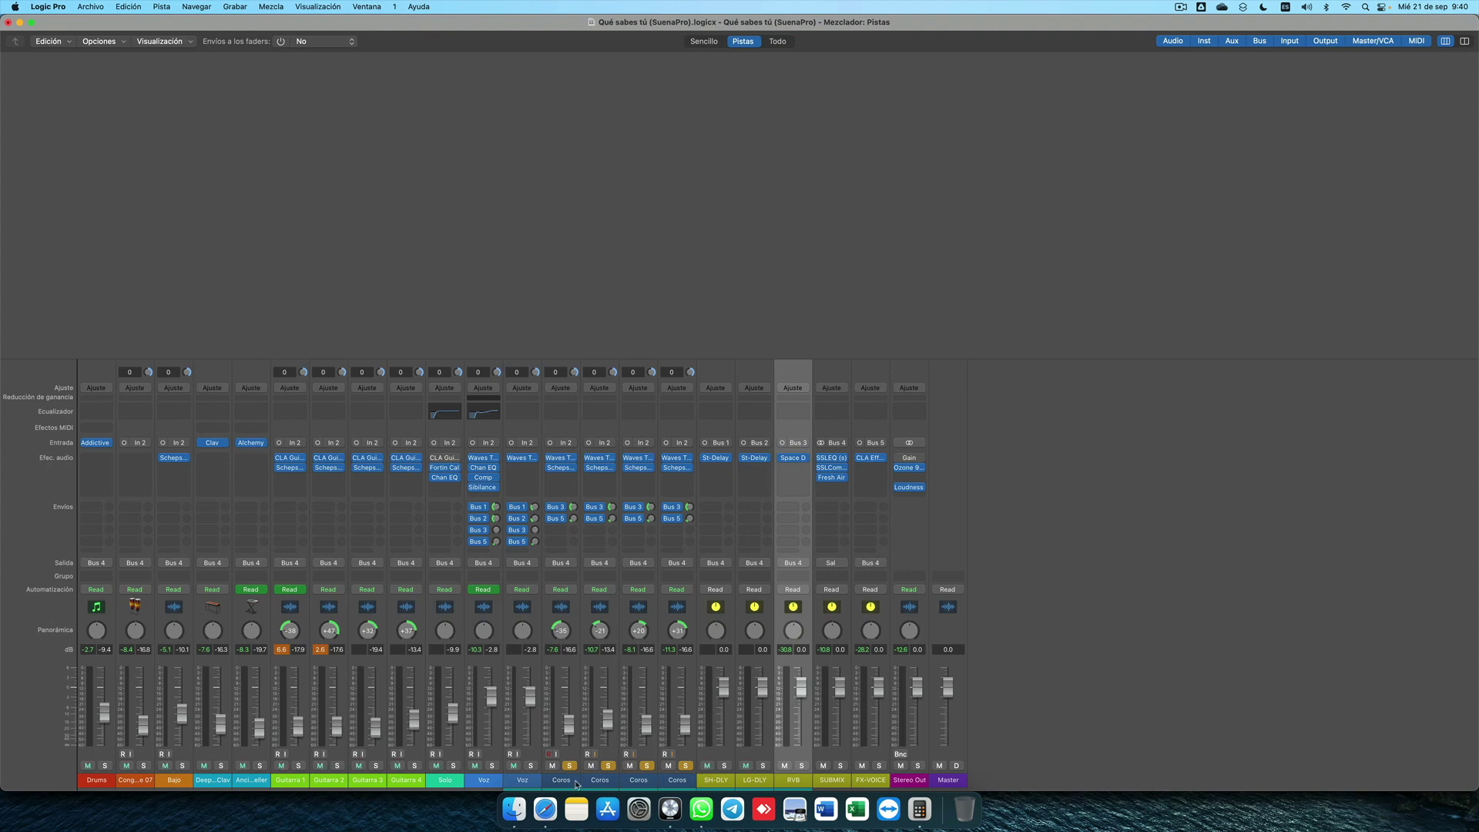
- Play the four Coros channels while switching their Bus 3 reverb sends off and on to compare the sound
click(574, 782)
shift+click(668, 782)
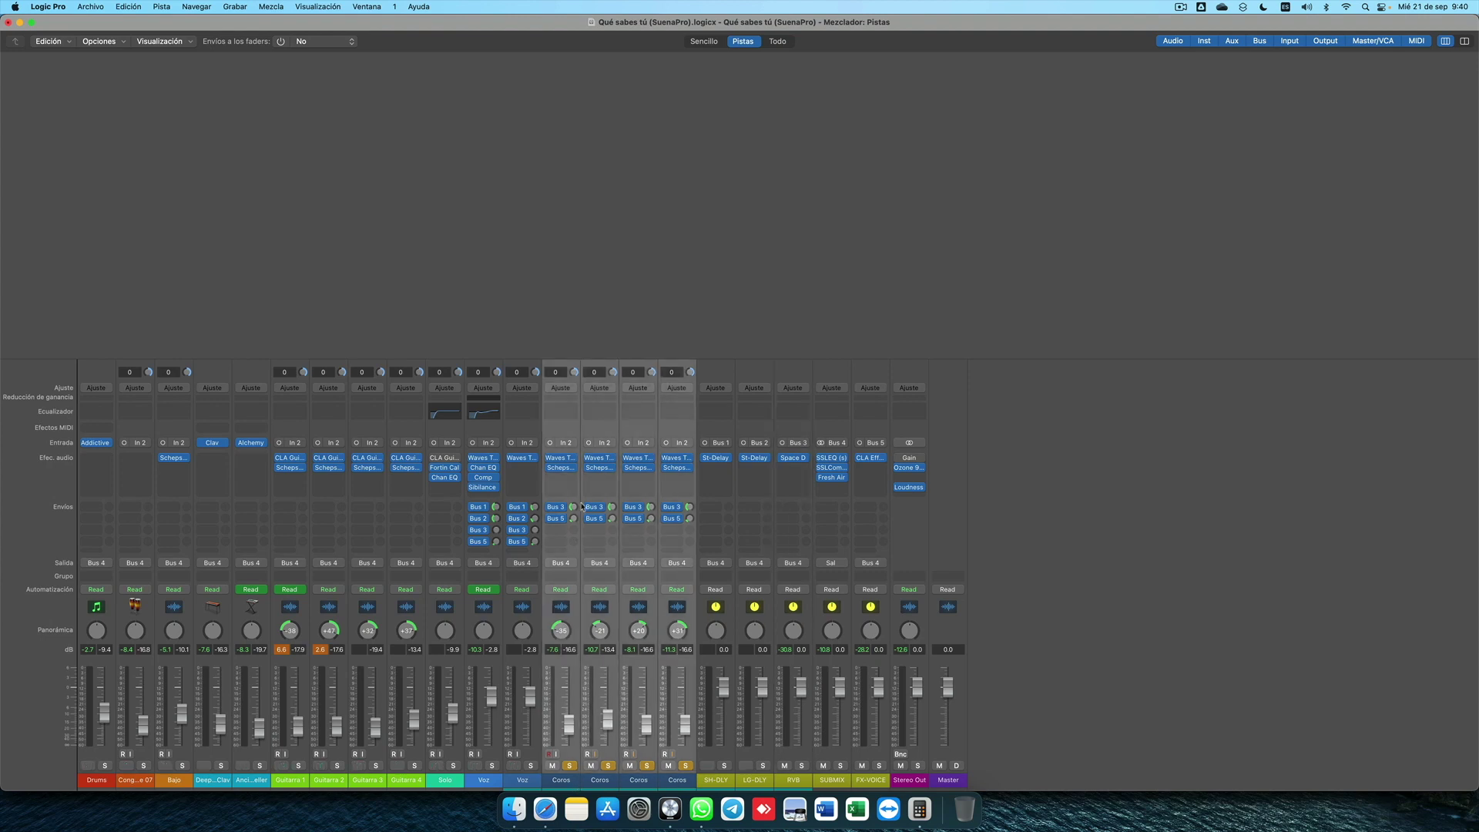
mouse_move(552, 509)
key(space)
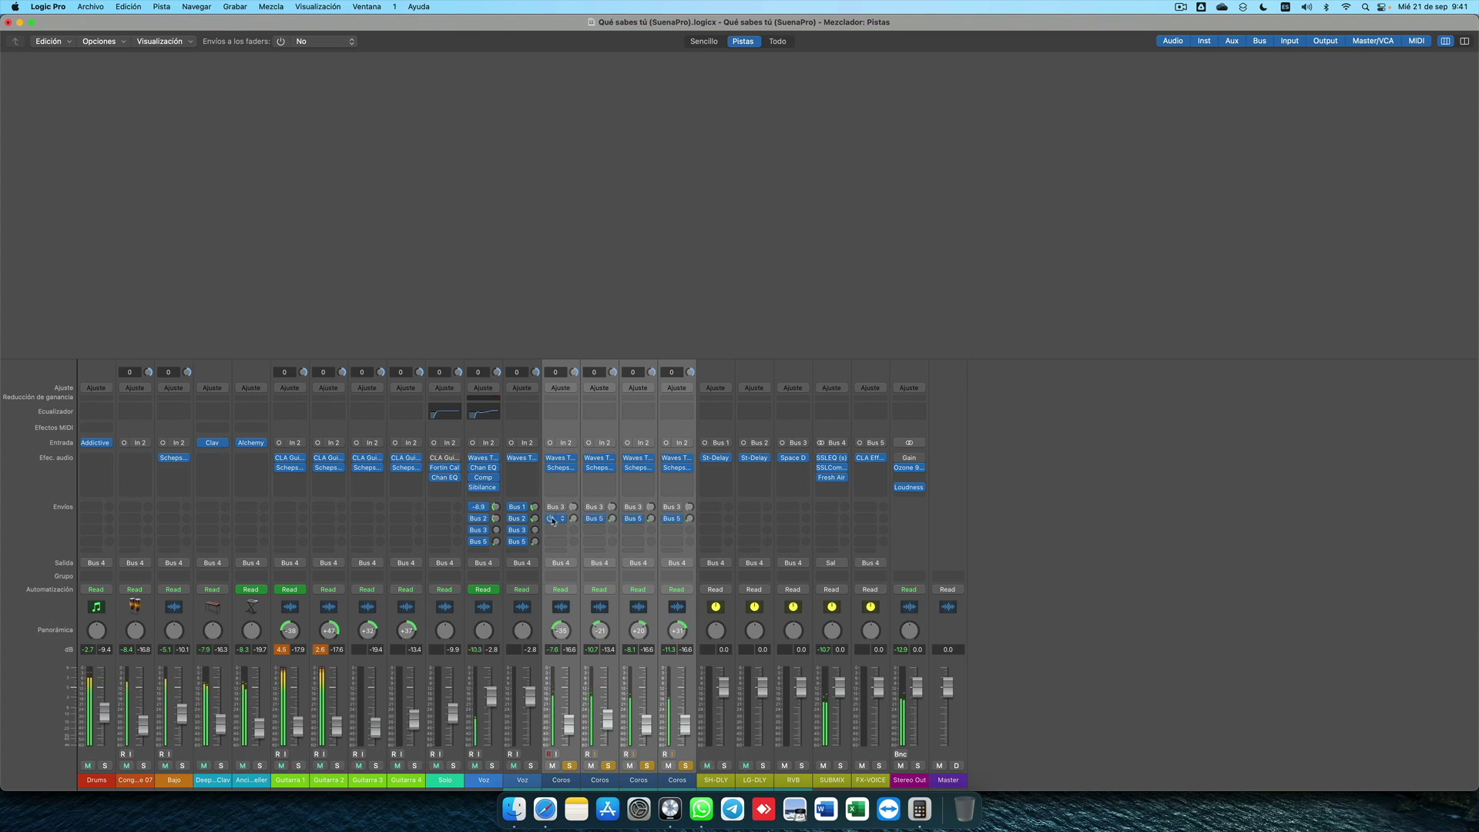
click(550, 508)
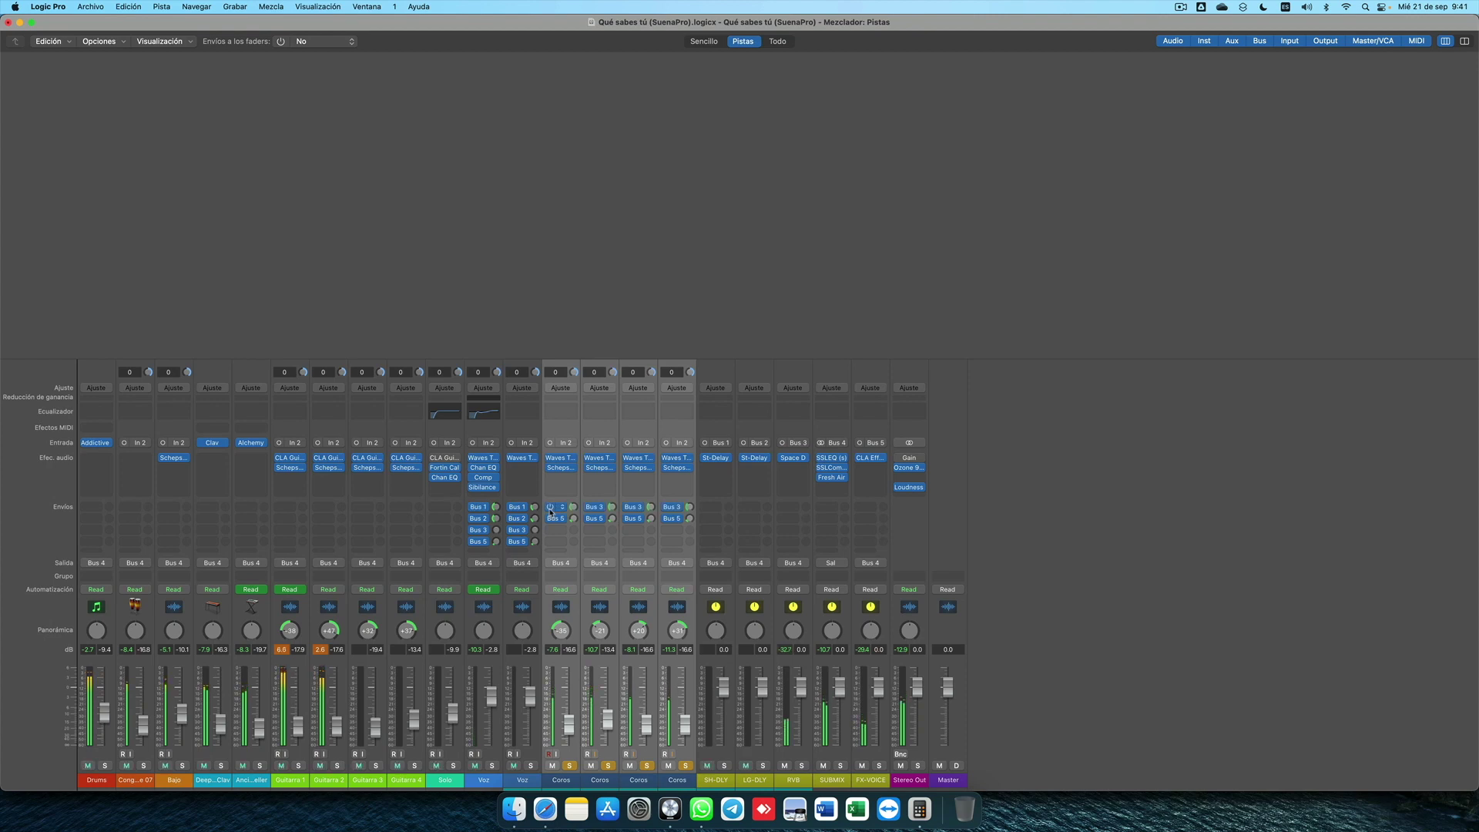
- Add a send to Bus 6 in the first Coros channel's third send slot
click(561, 551)
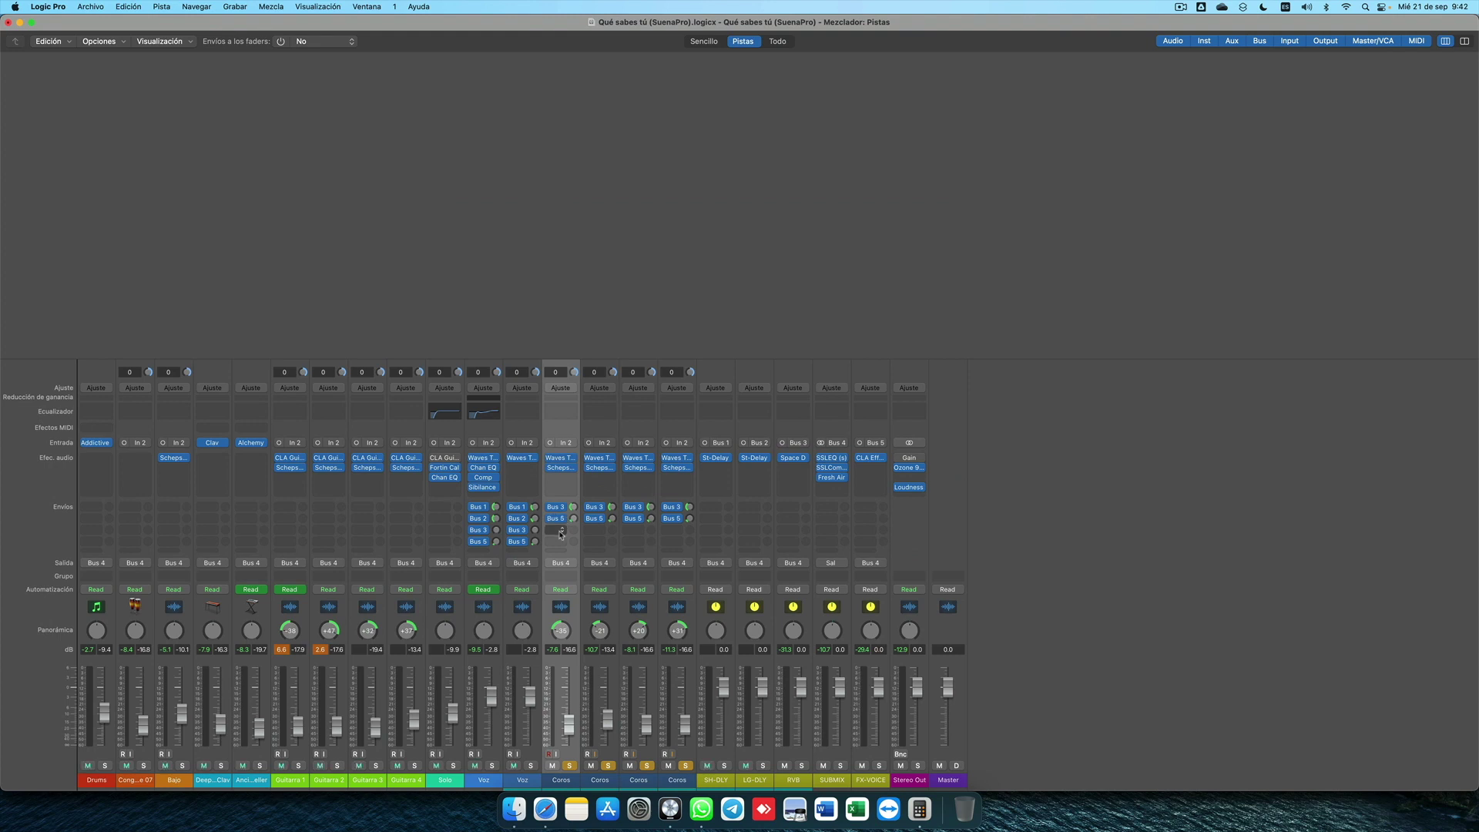
click(560, 532)
mouse_move(616, 548)
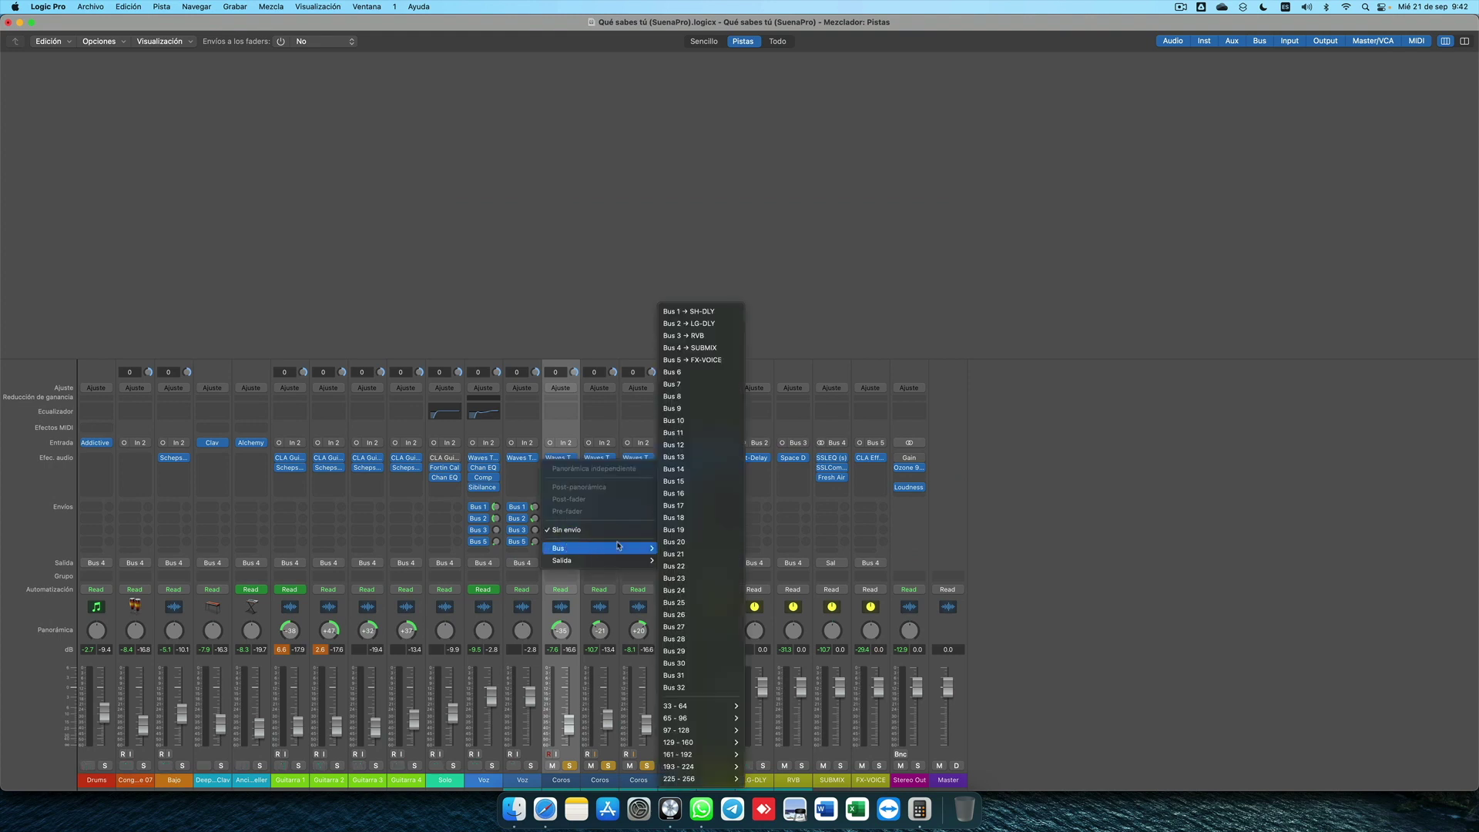
click(692, 373)
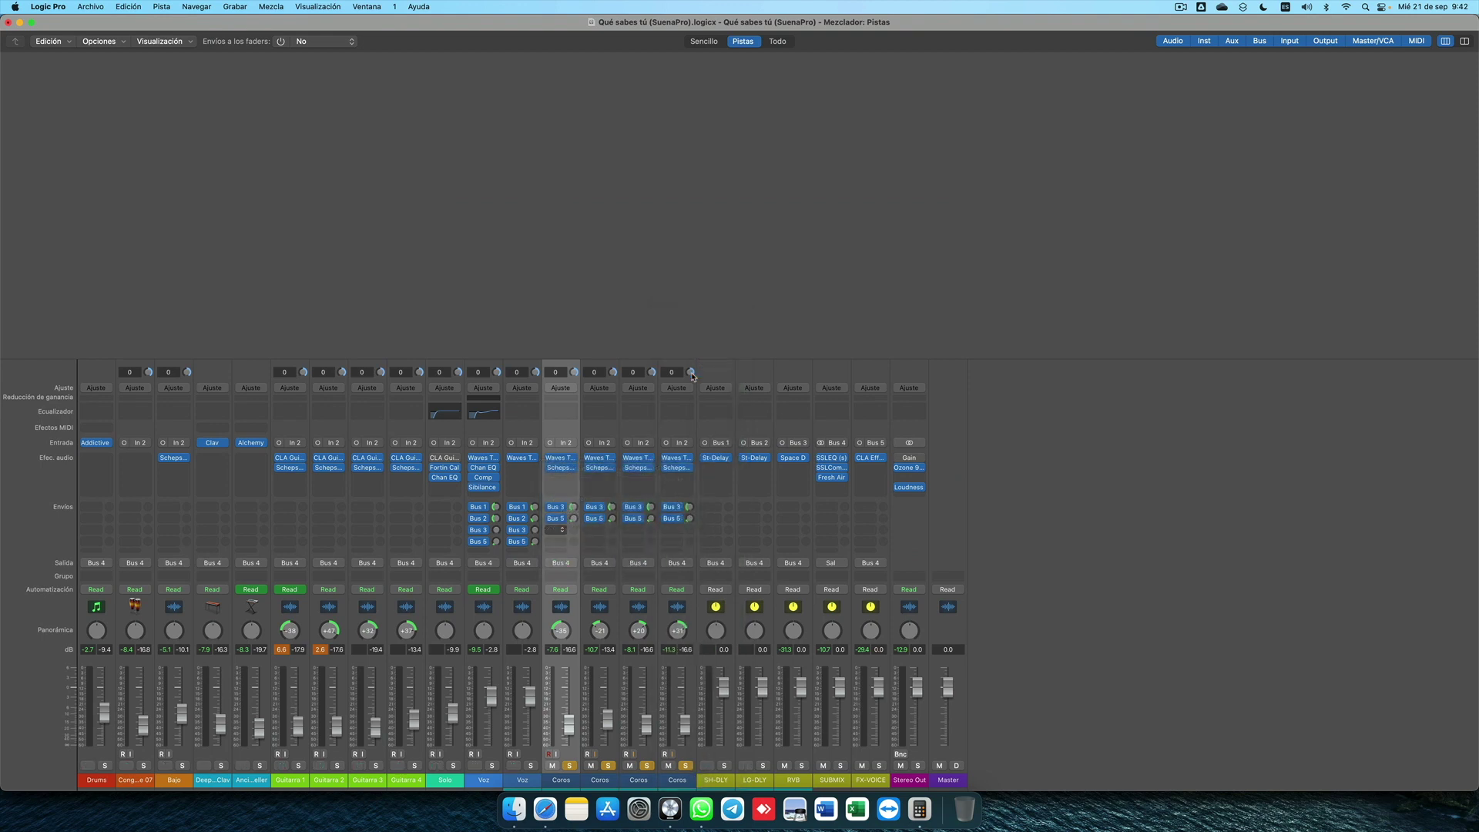
- Insert the Space Designer reverb as mono to stereo on the new Bus 6 aux channel and close its window
click(914, 779)
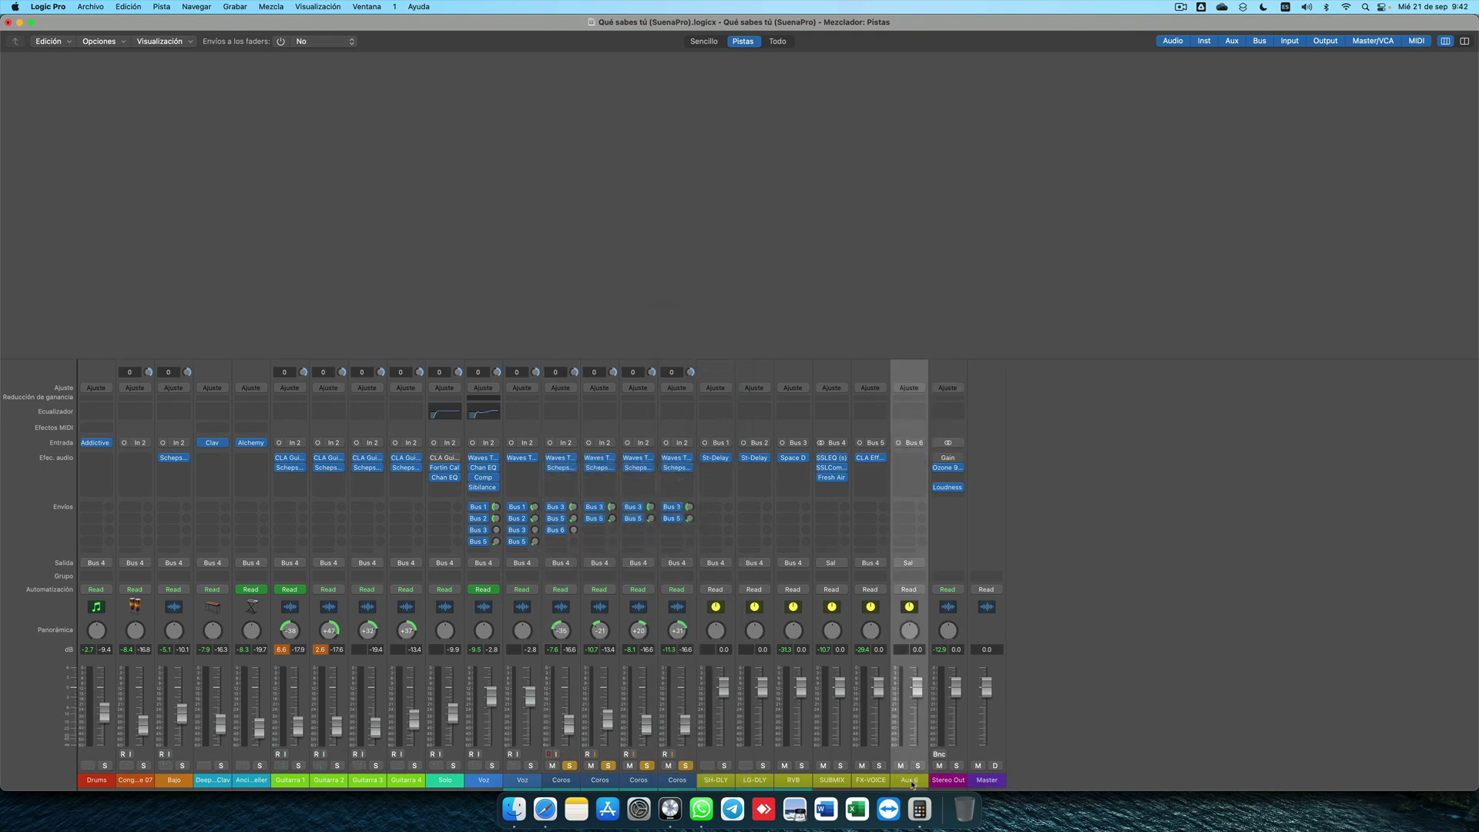
click(919, 459)
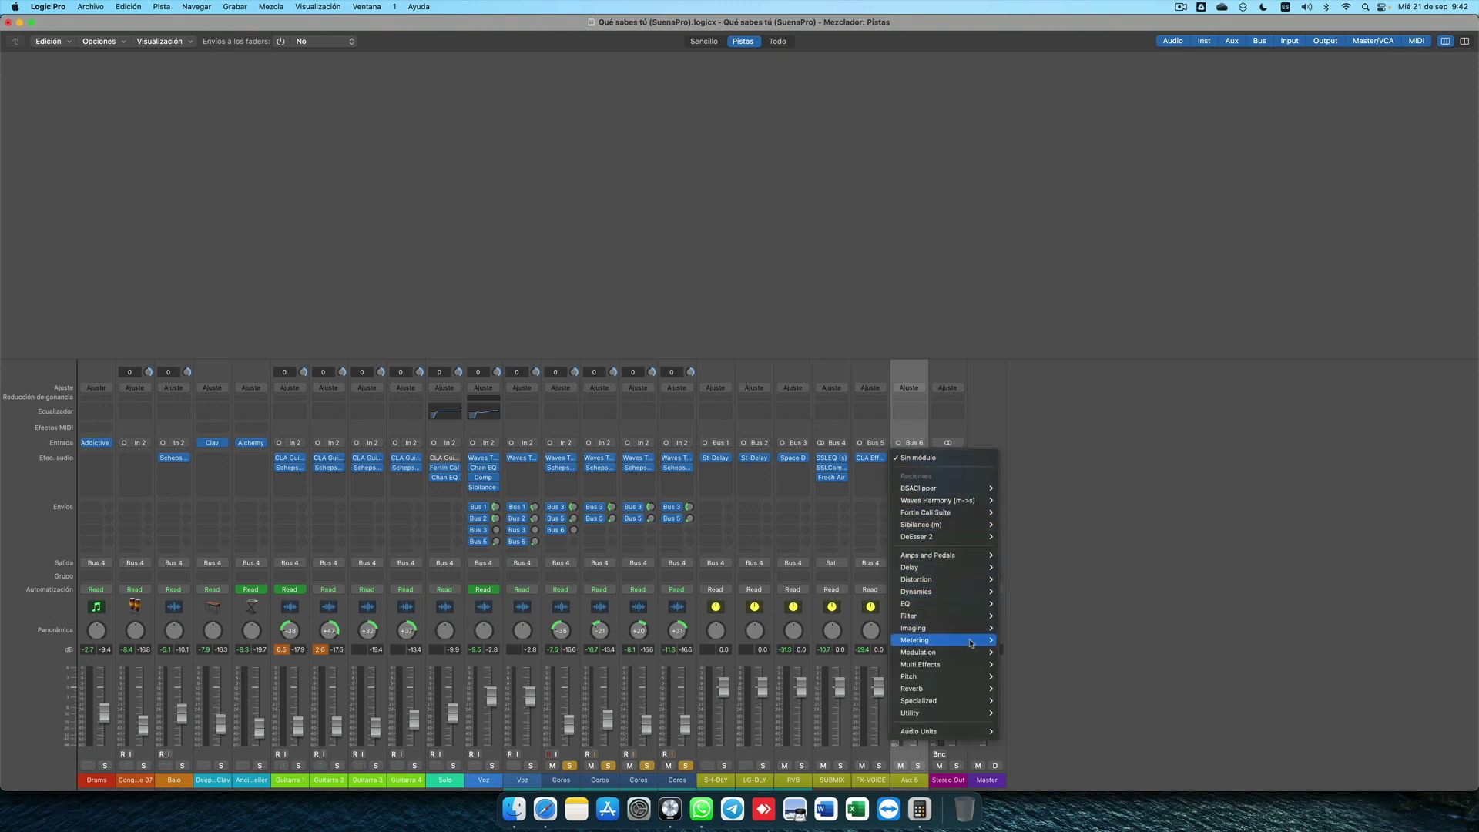
mouse_move(980, 592)
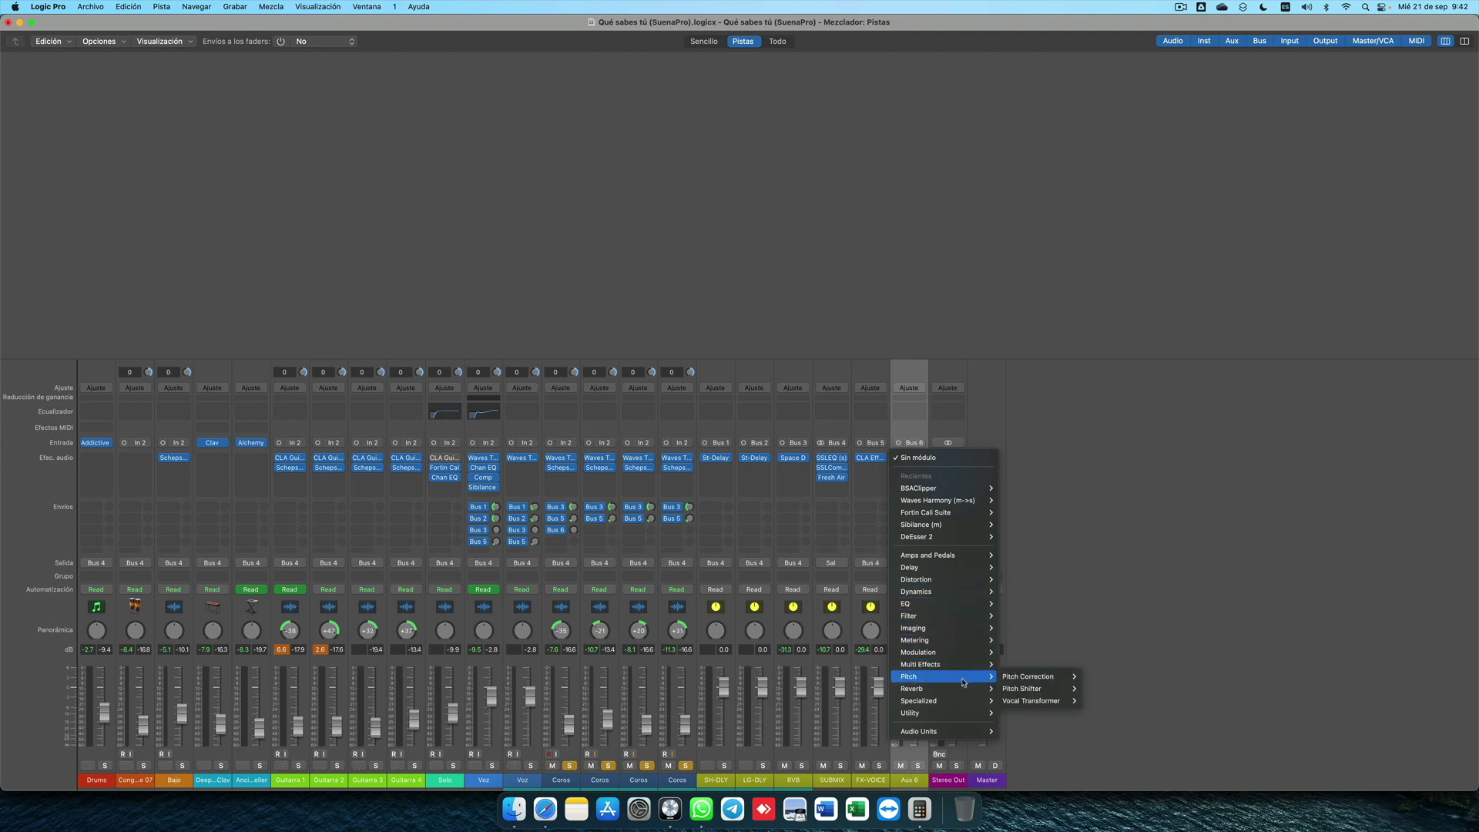
mouse_move(972, 688)
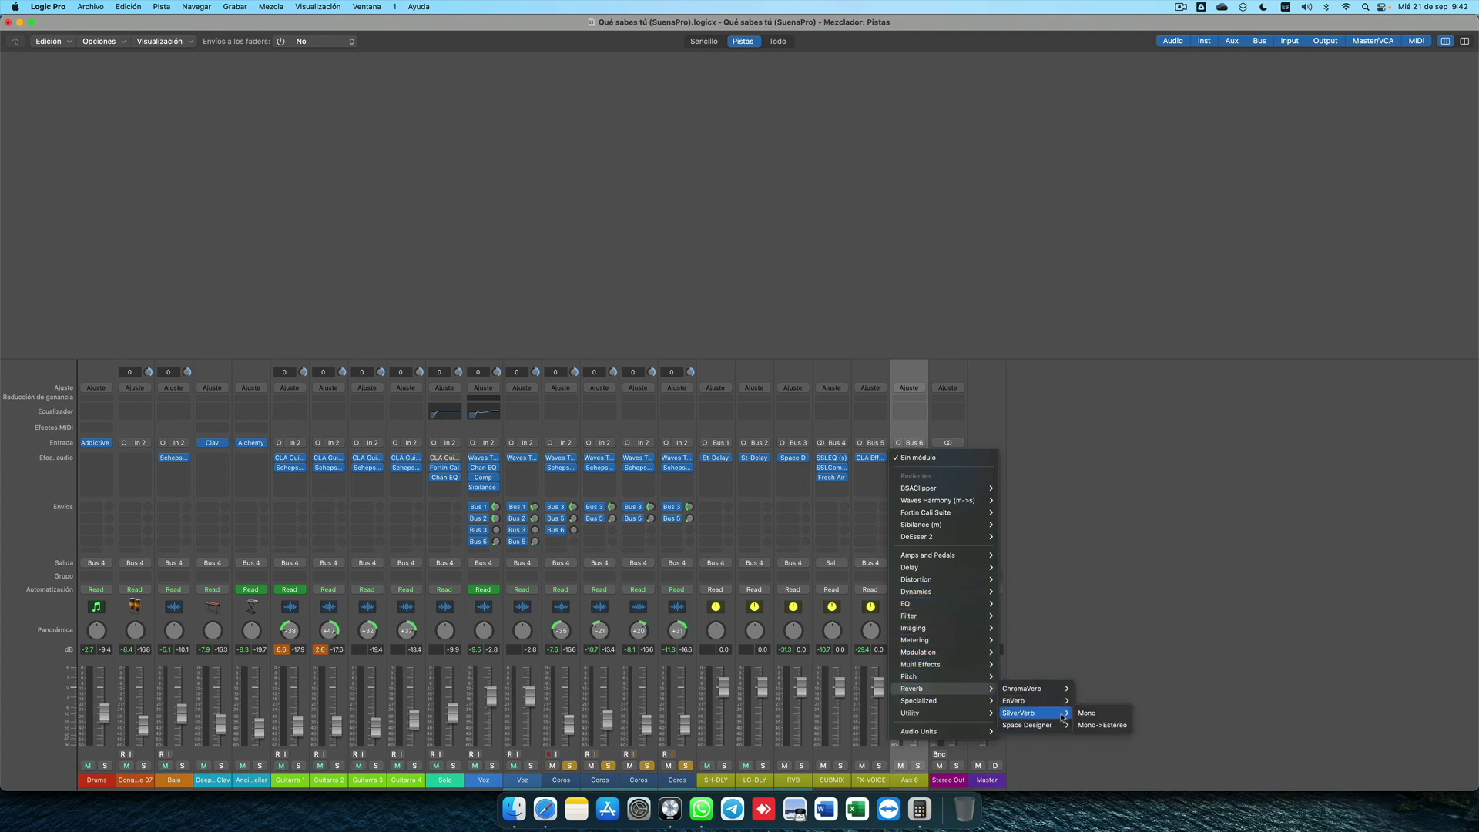
mouse_move(1032, 724)
click(1094, 738)
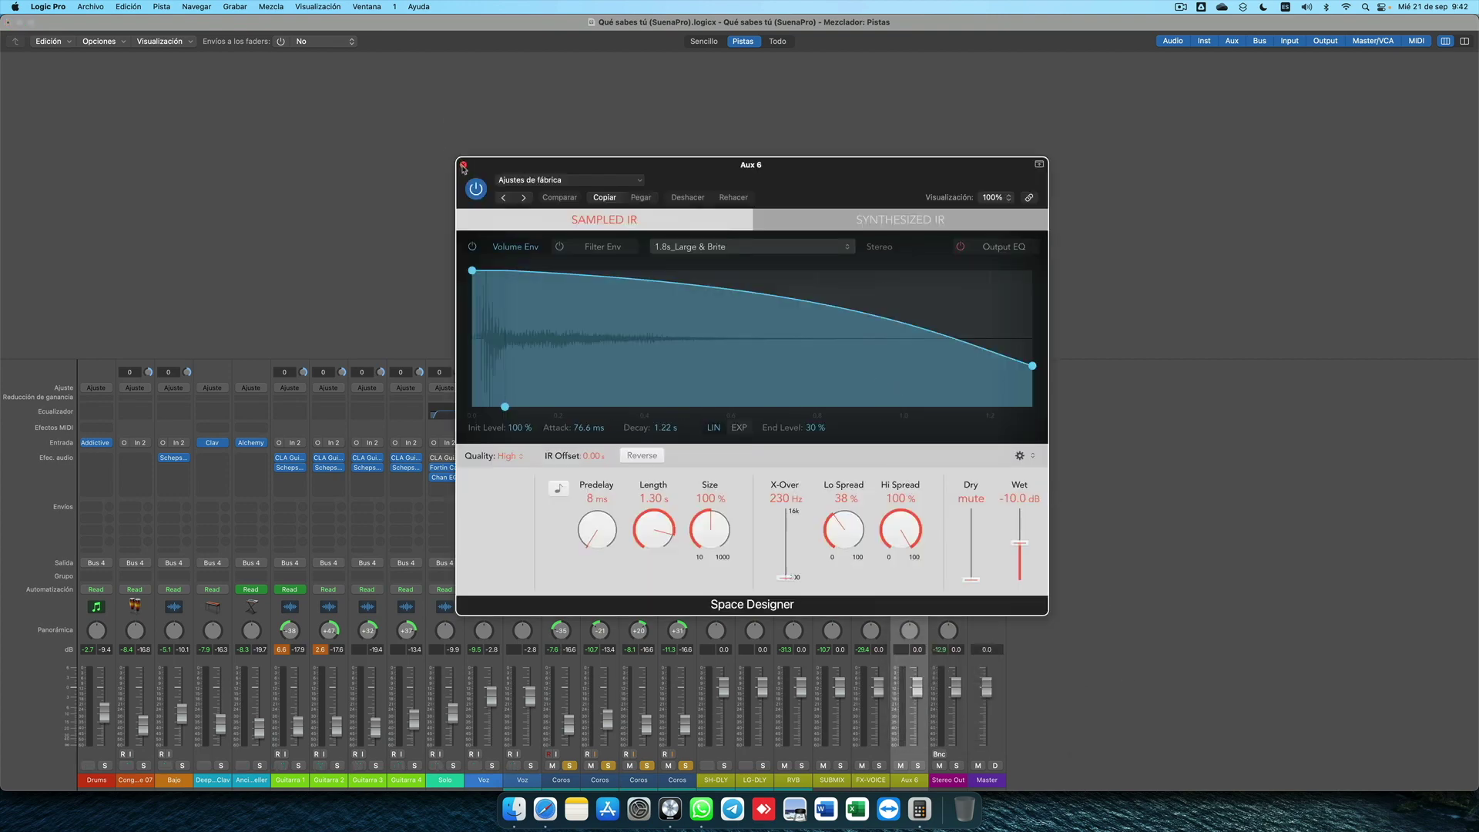
click(463, 164)
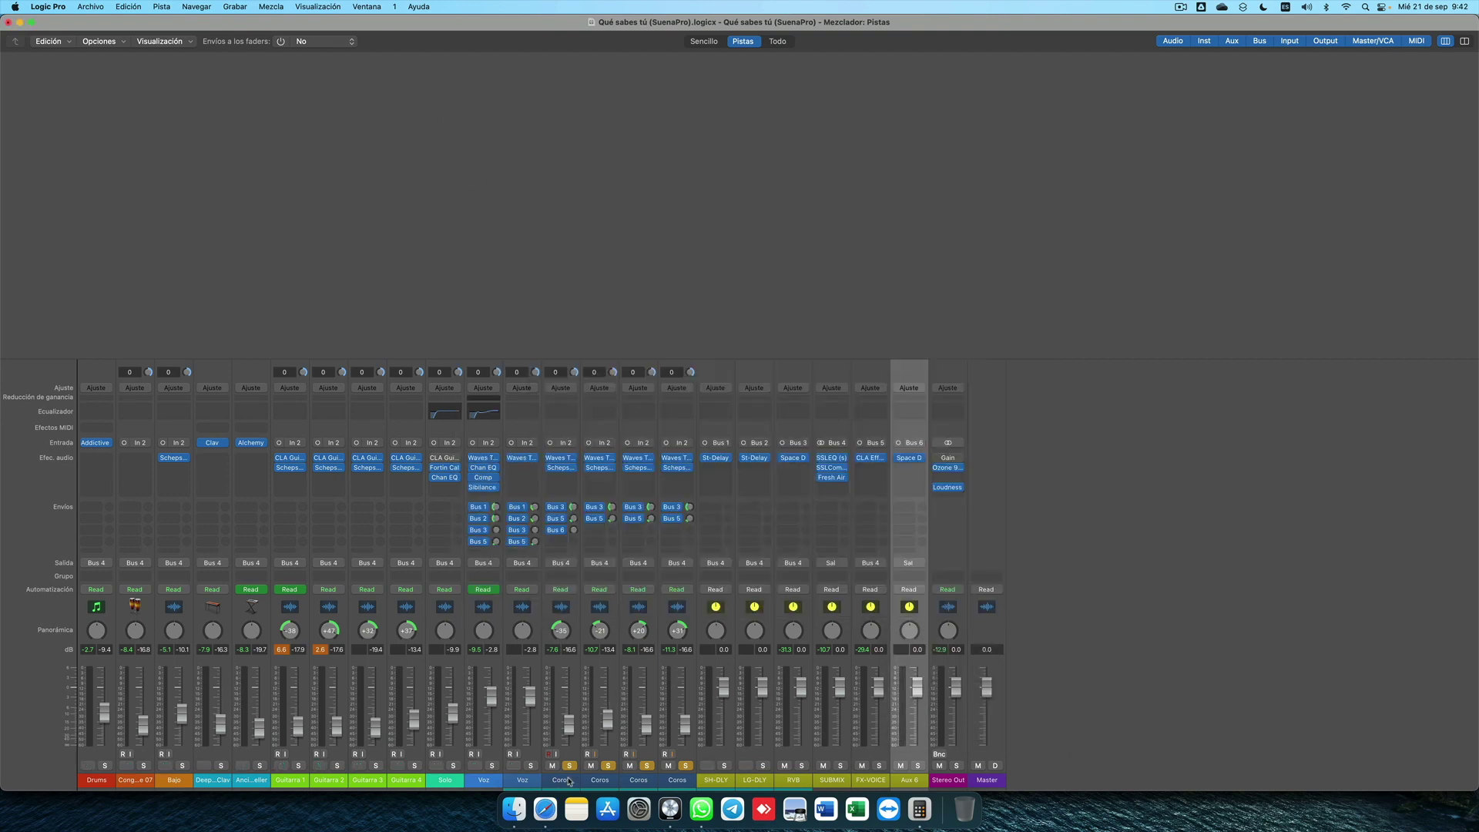
- Rename the Bus 6 aux channel as Prueba
click(568, 781)
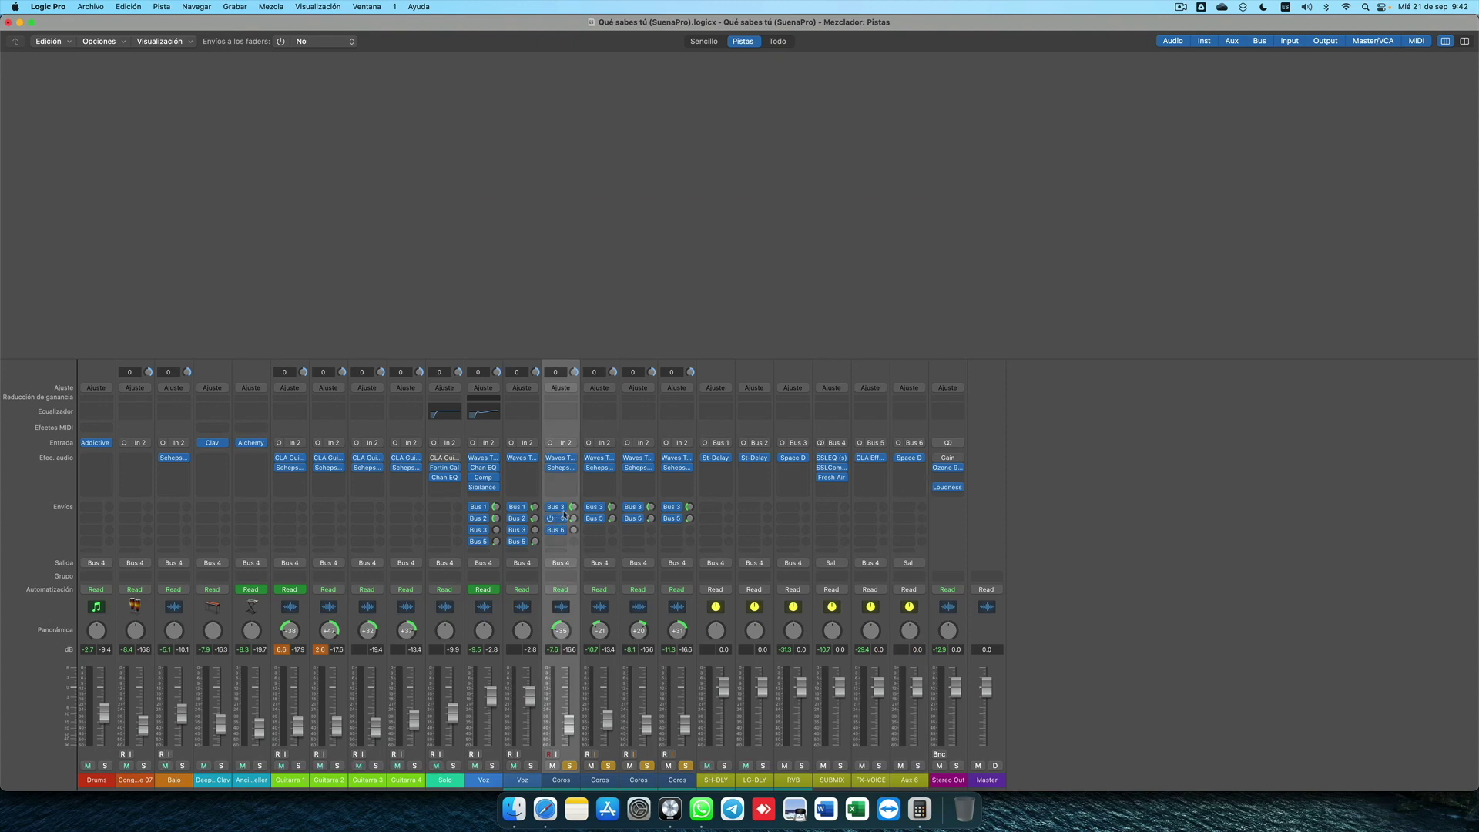
mouse_move(560, 530)
click(918, 782)
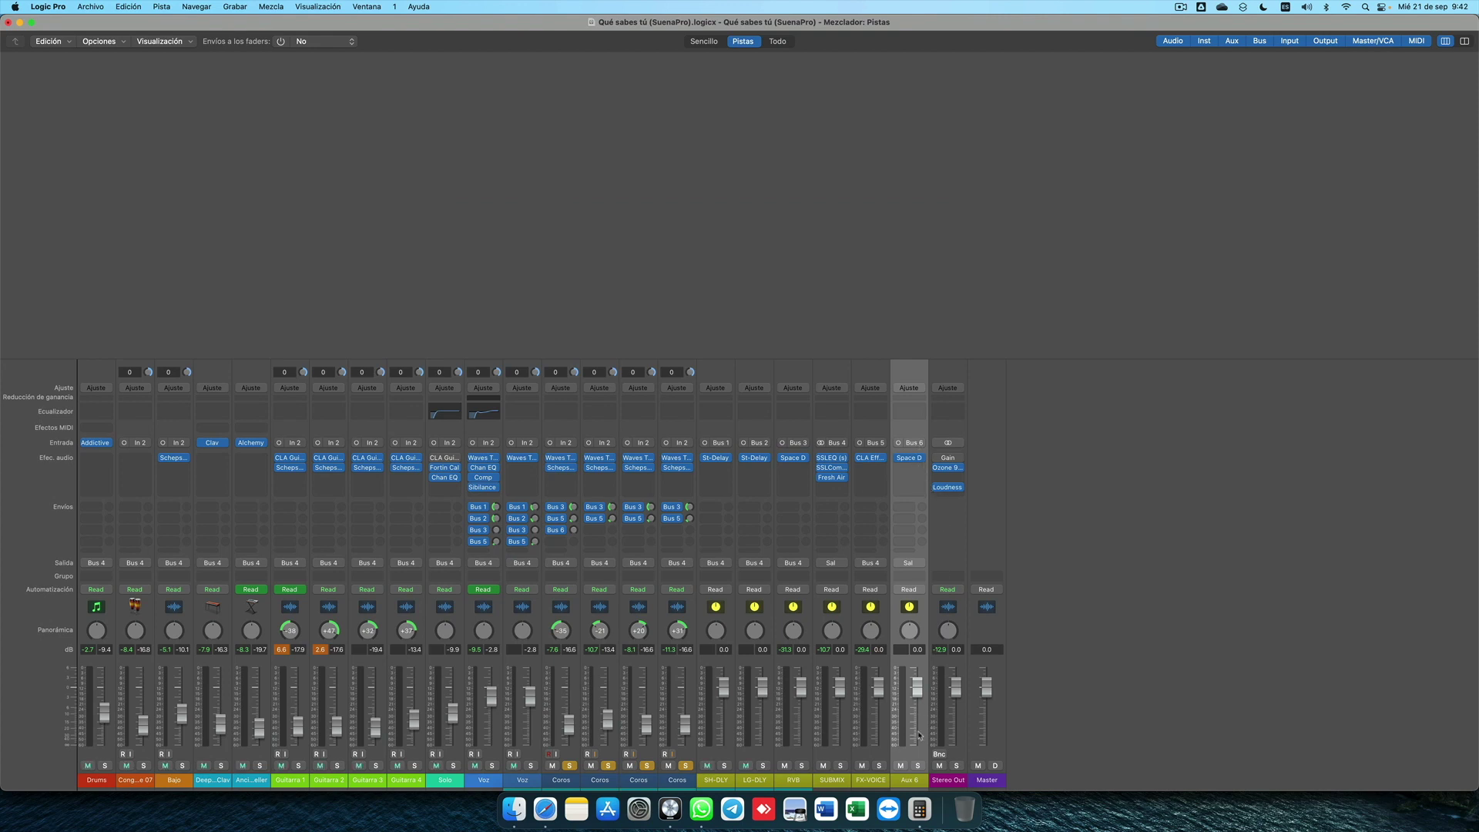
double_click(915, 781)
text(Prueba)
key(Return)
- Adjust the Bus 6 send level on the first Coros channel
click(553, 780)
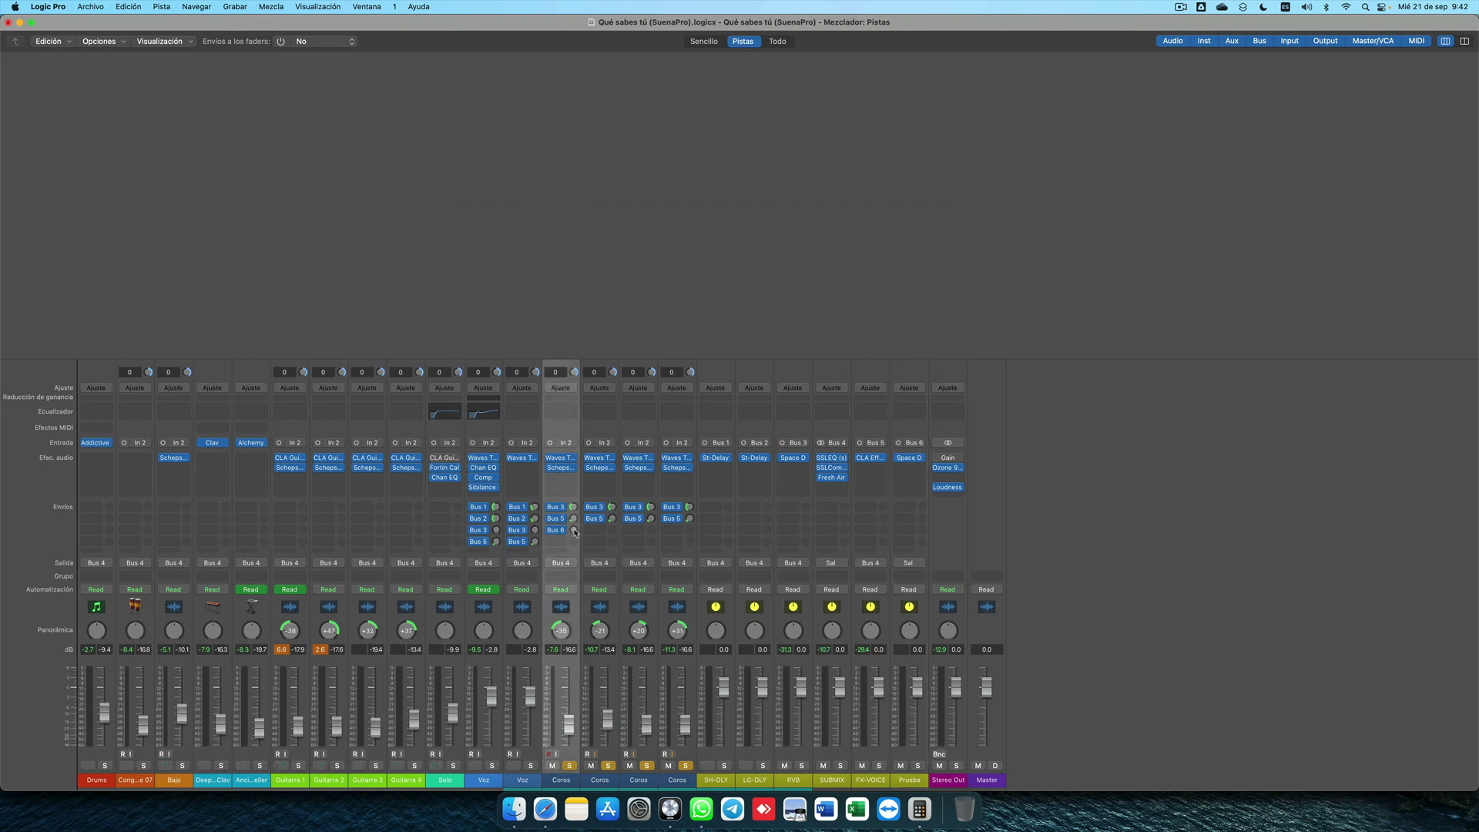
mouse_move(575, 535)
mouse_down()
mouse_move(575, 500)
mouse_move(573, 516)
mouse_up()
drag(573, 530, 573, 527)
- Remove the Bus 6 send from the first Coros channel and select the Prueba aux channel
click(556, 530)
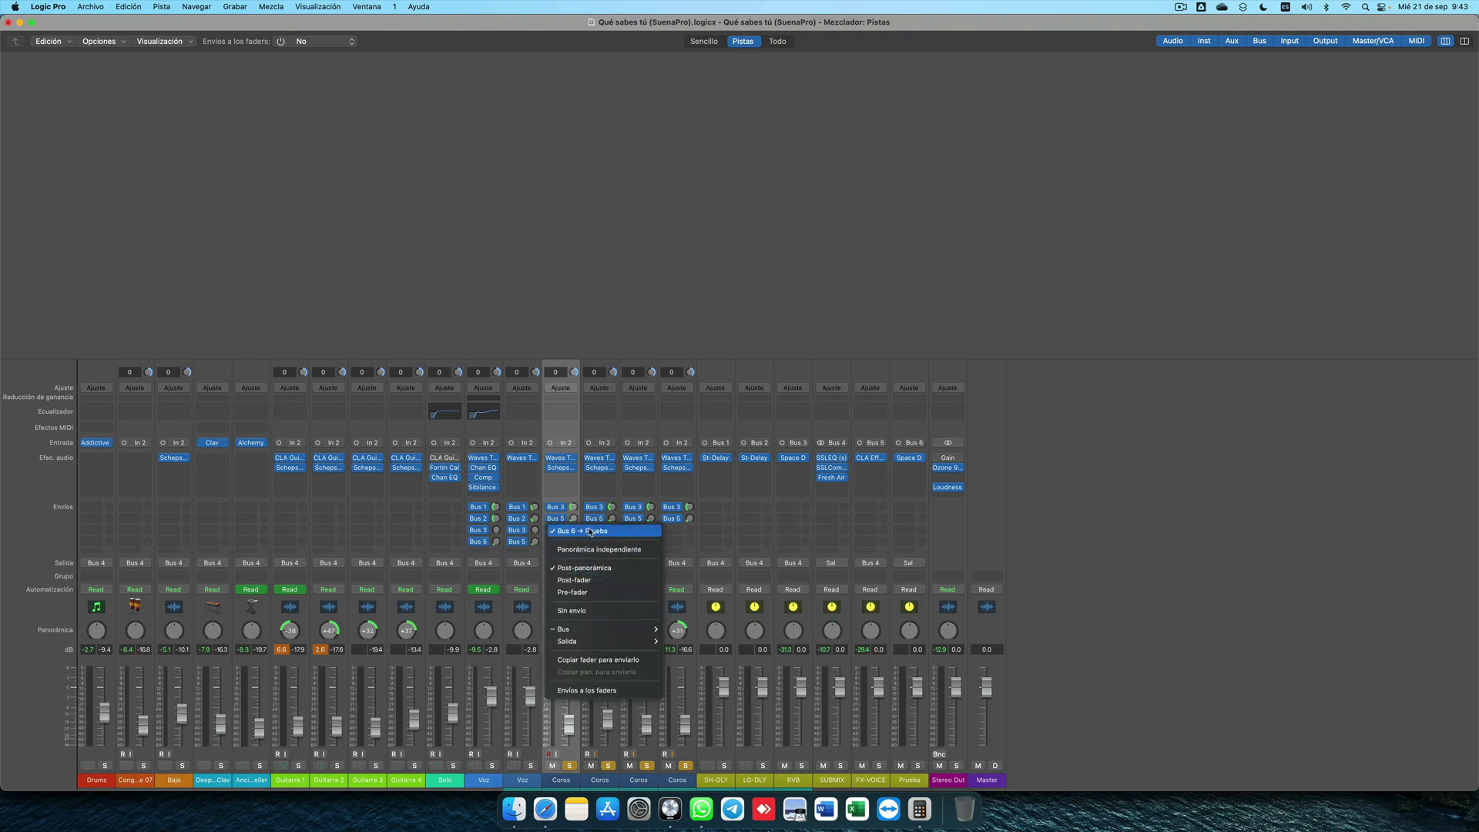
click(574, 610)
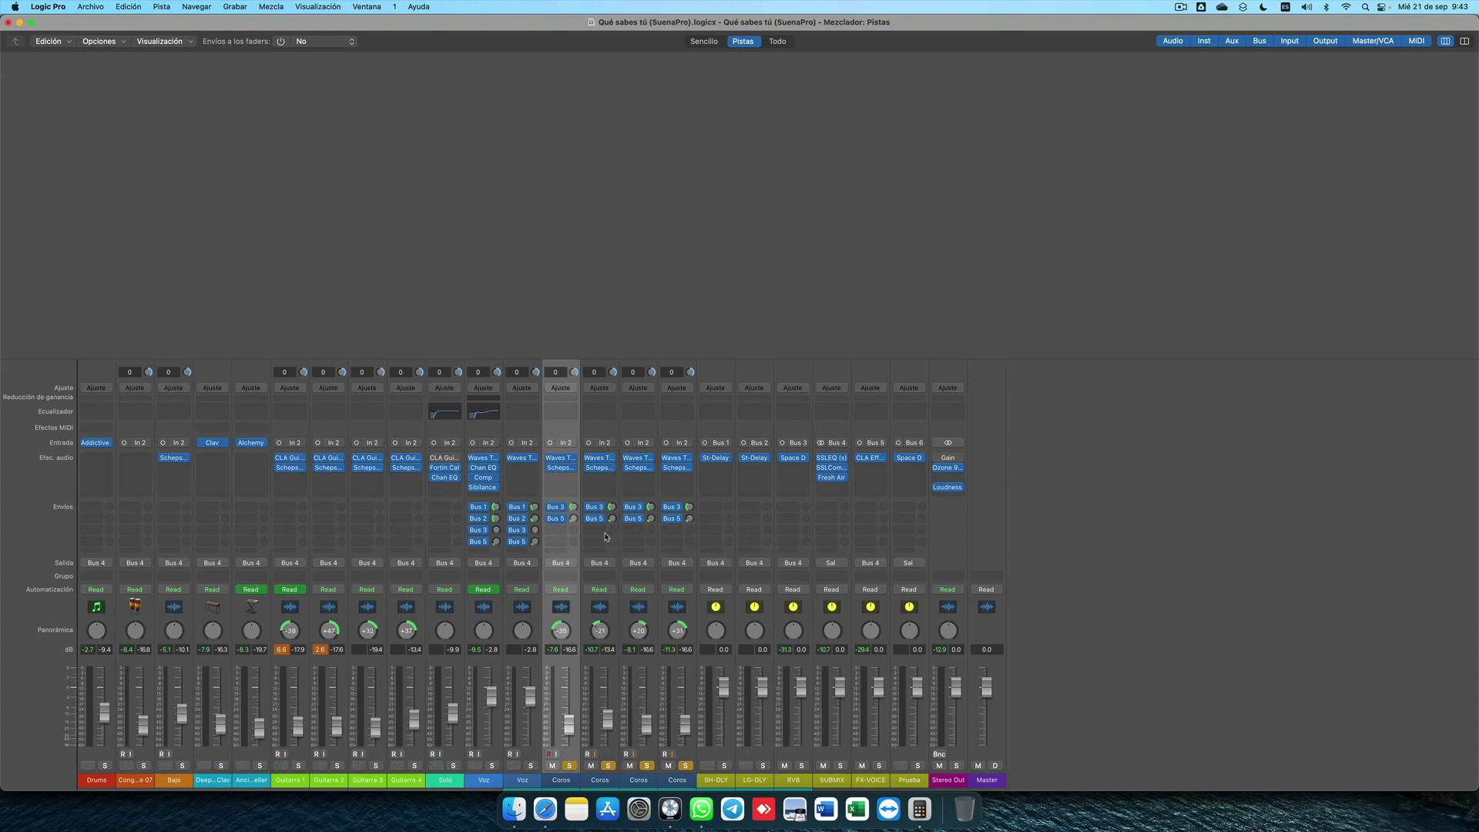
click(917, 779)
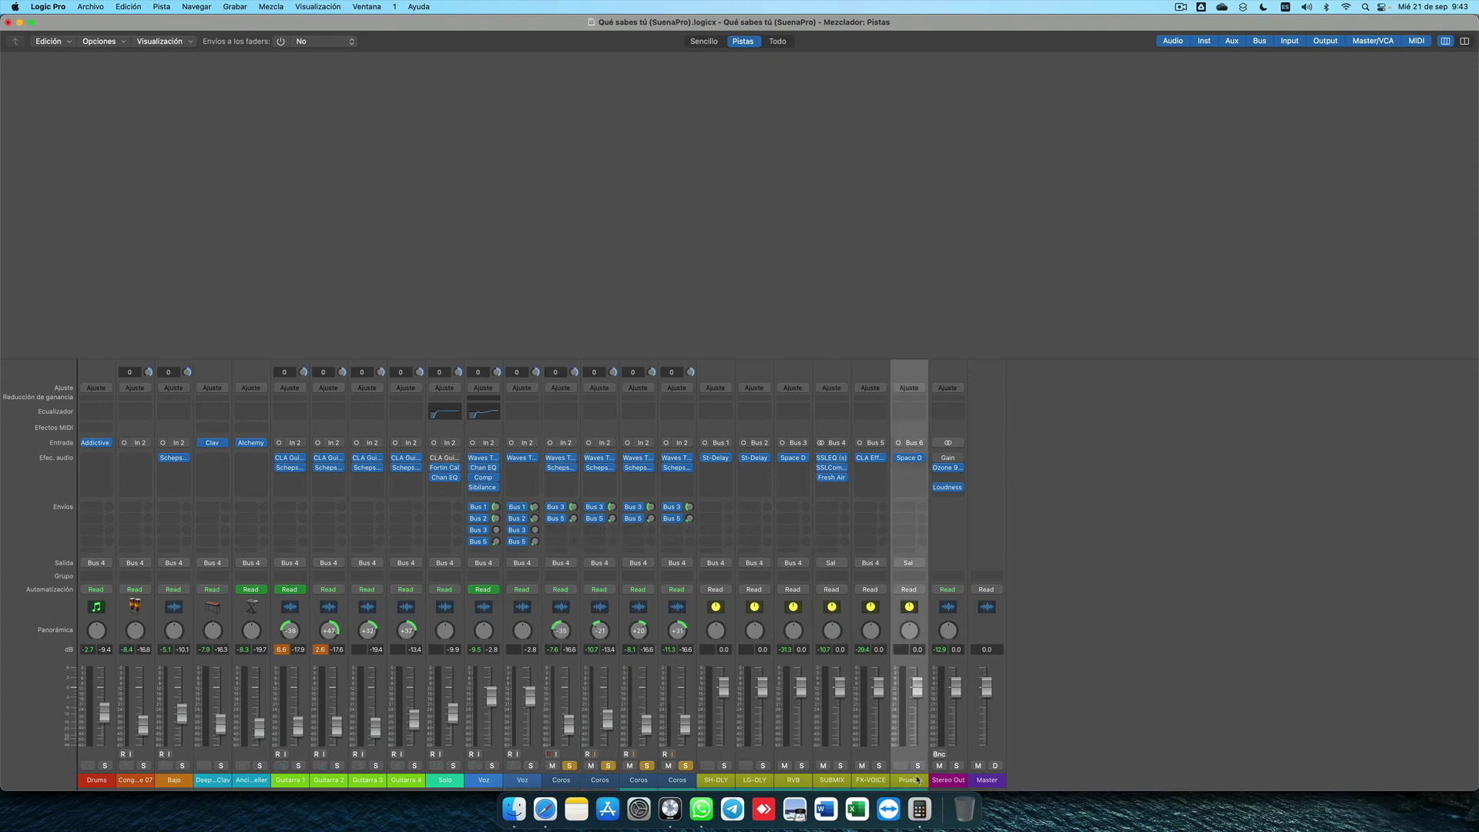
- Add a Bus 6 (Prueba) send on the second Coros channel, raise its level, and remove the send again
click(601, 530)
mouse_move(612, 548)
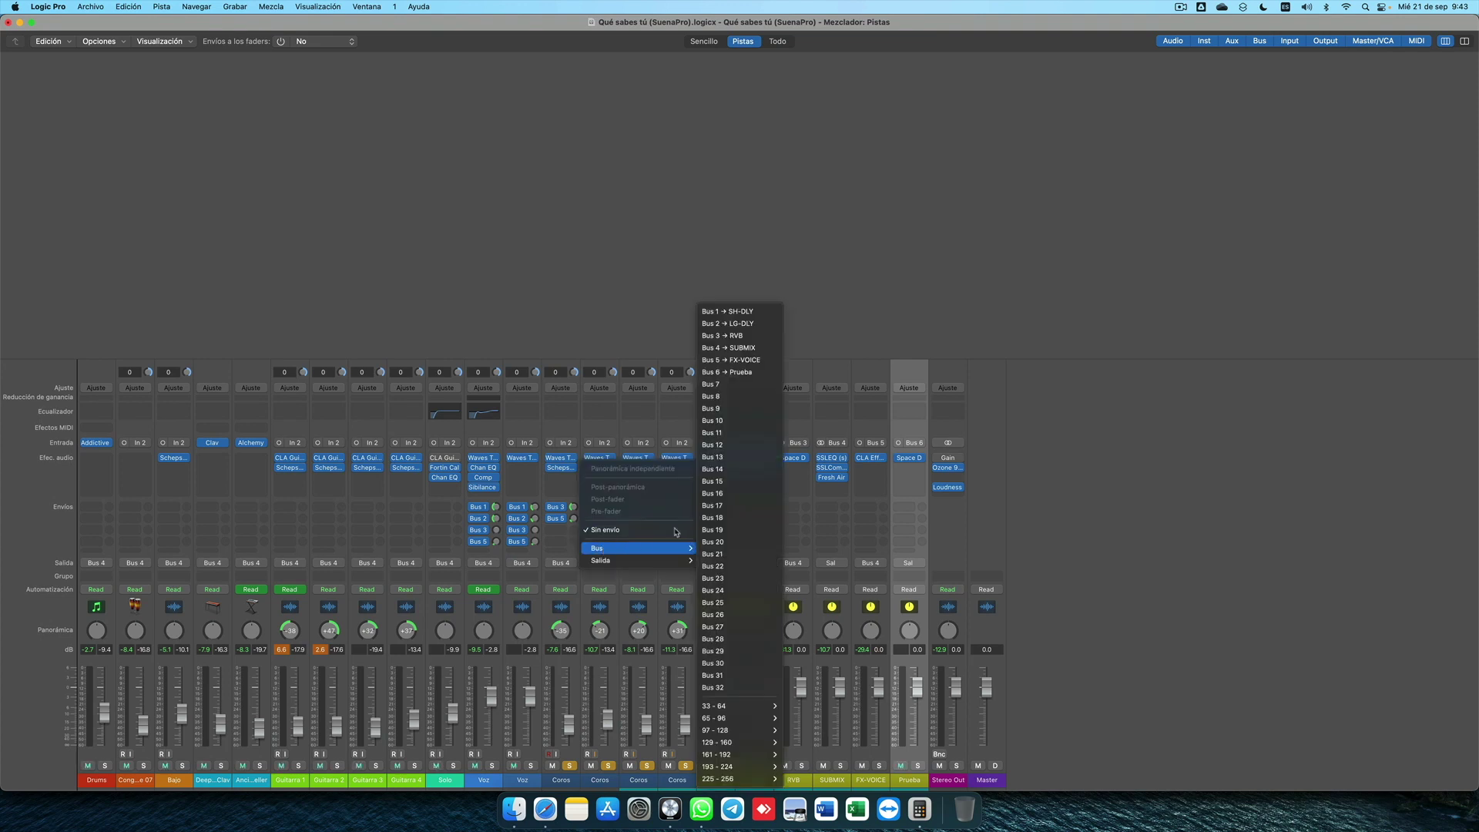
click(741, 372)
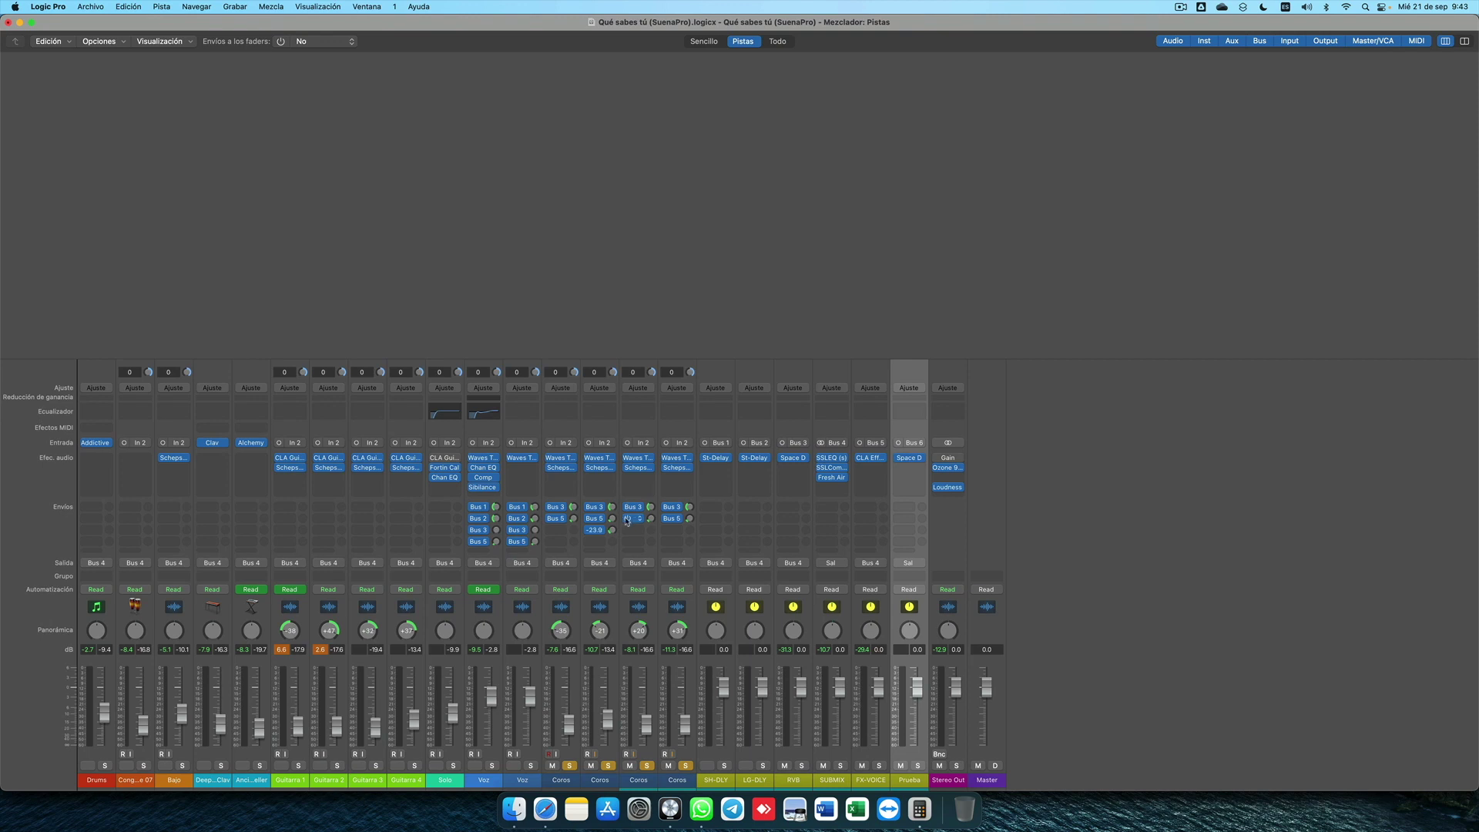
click(609, 779)
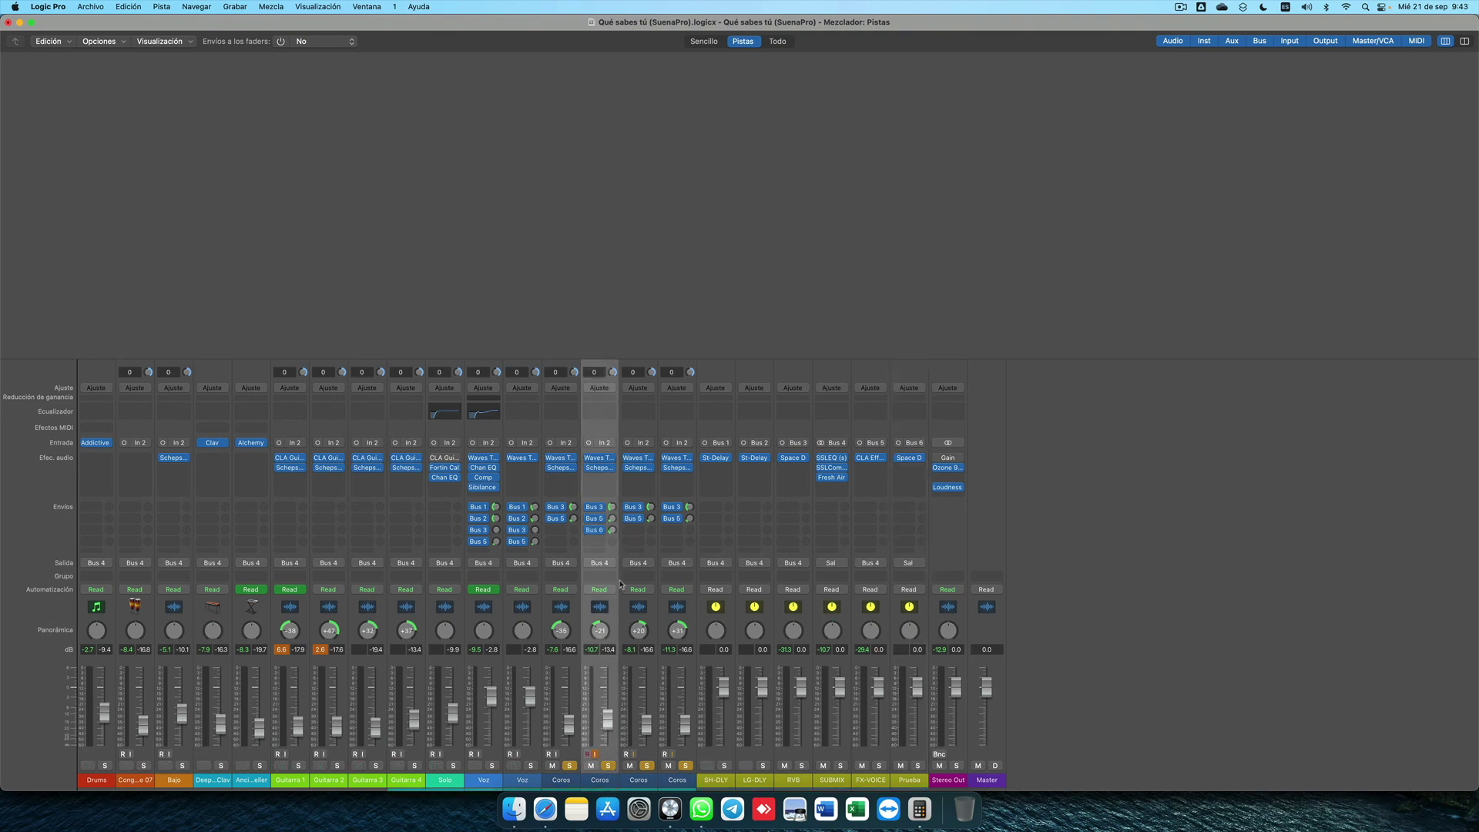
click(606, 532)
click(609, 608)
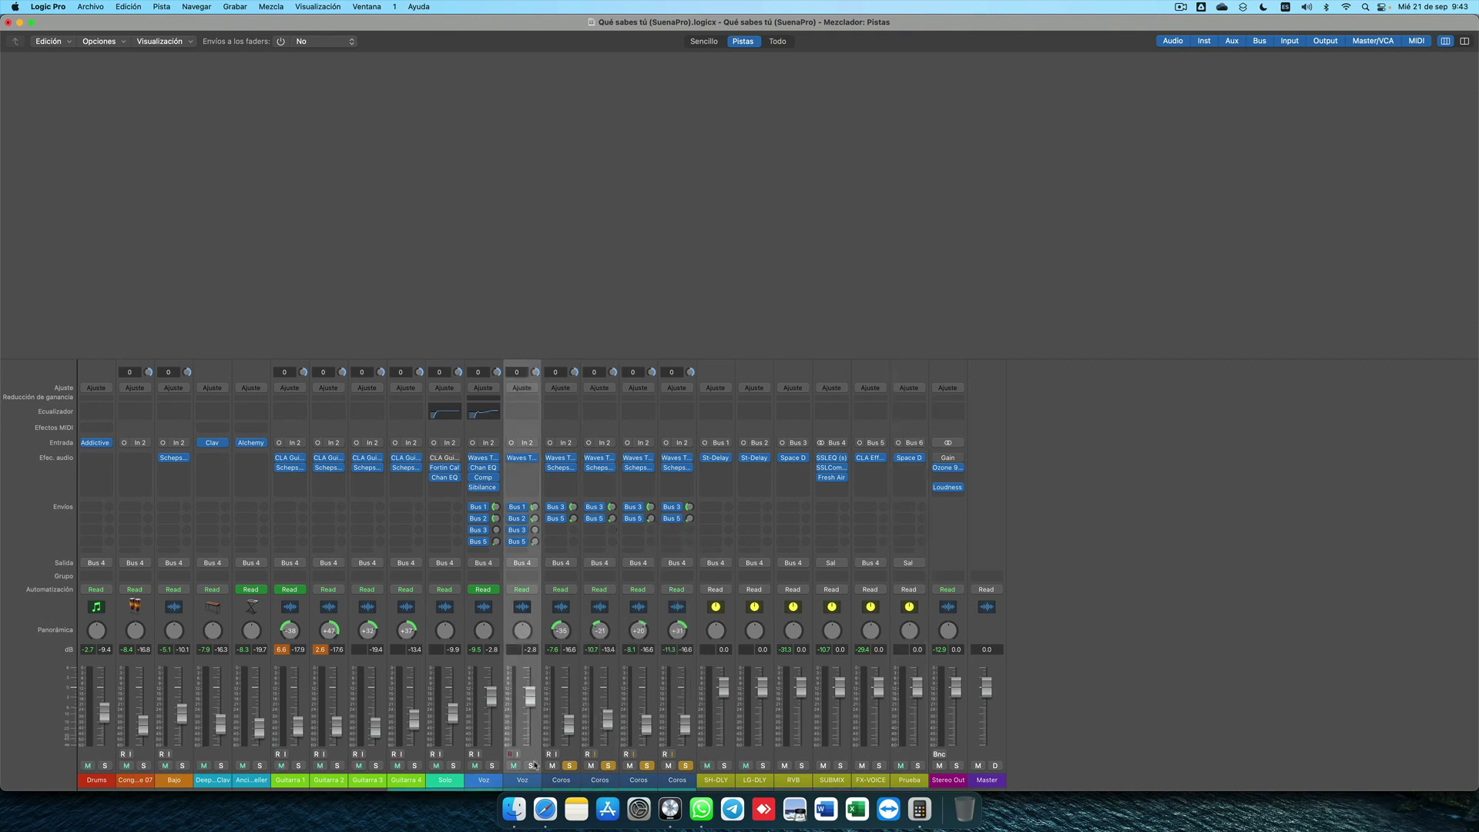
- Set the cycle range in the arrangement over the chorus that starts at bar 81
key(super+1)
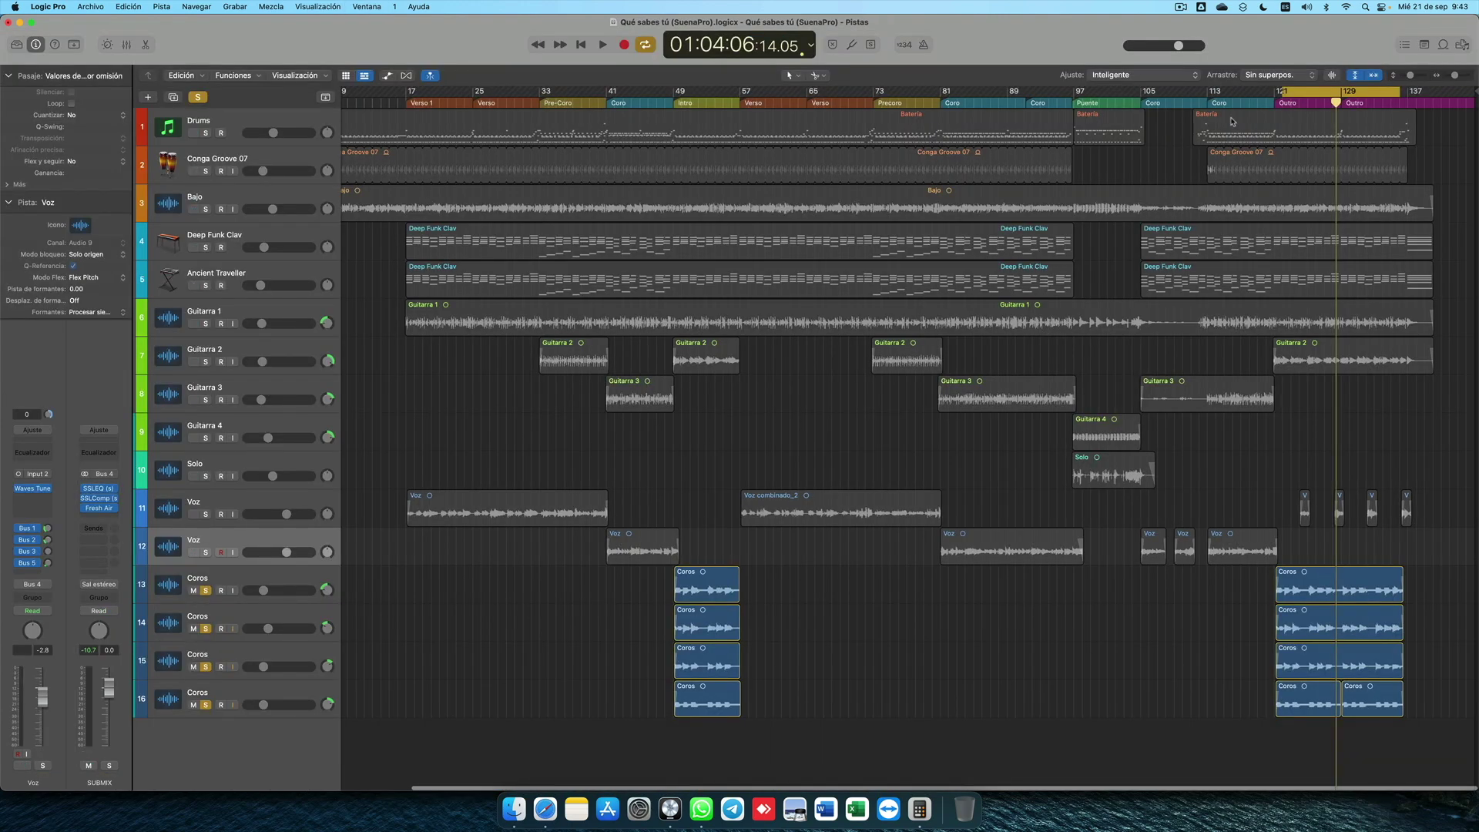
click(645, 45)
scroll(848, 308, left, 2)
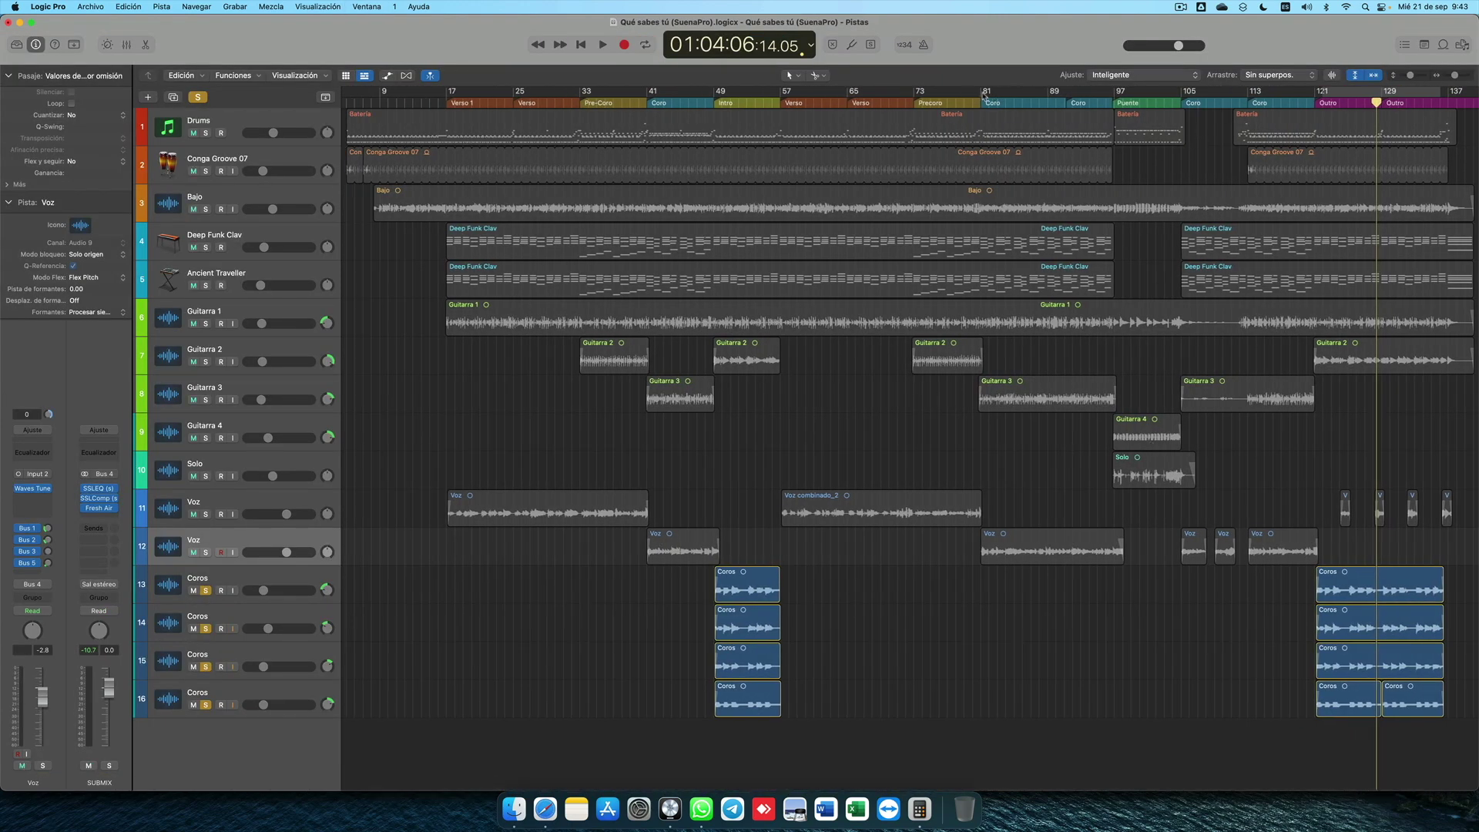
drag(983, 92, 1119, 91)
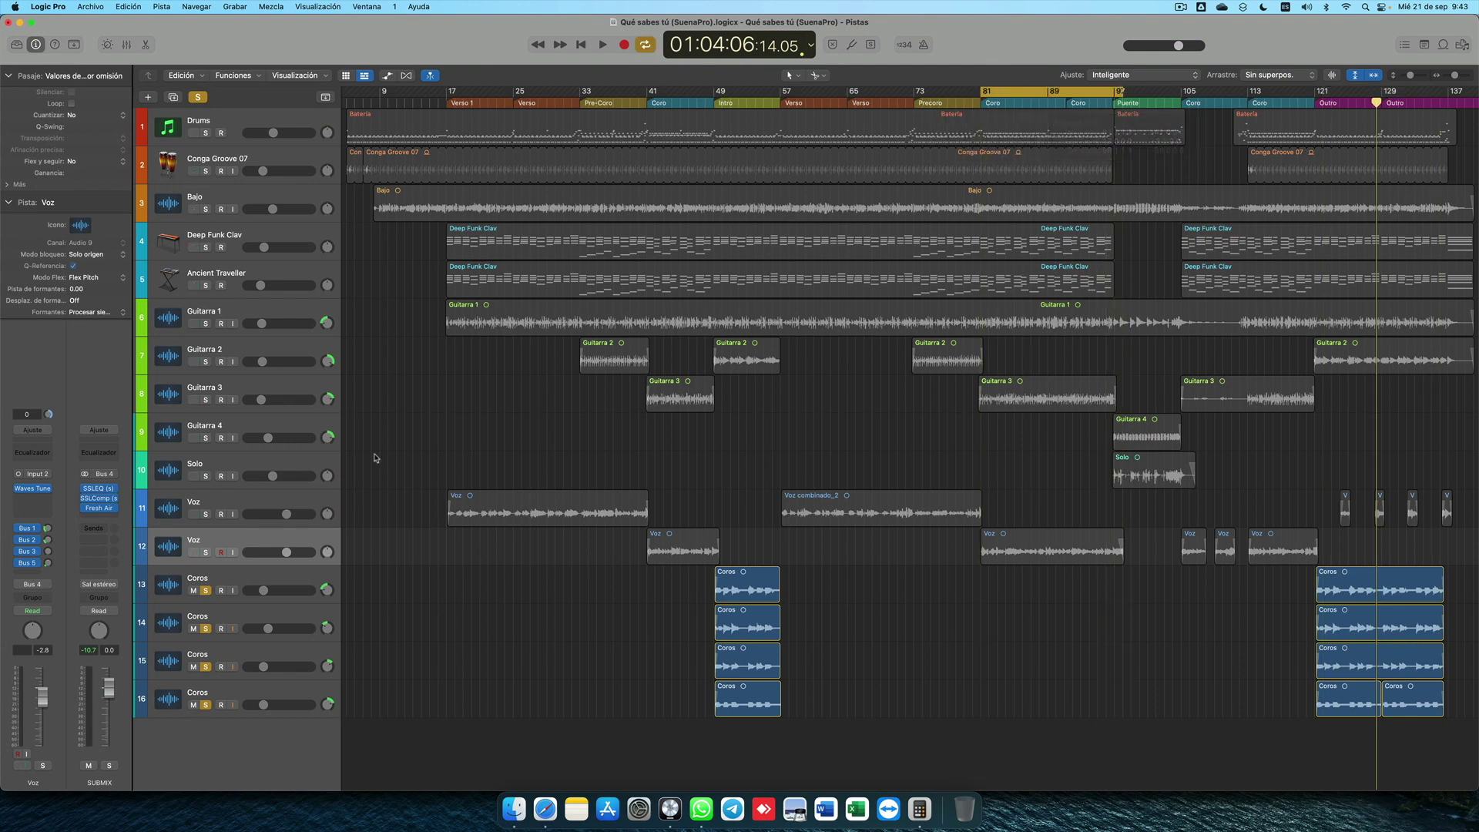
- Play the chorus with the second Voz track soloed instead of the Coros tracks, and bypass all four of its sends in the mixer
drag(208, 553, 215, 721)
key(space)
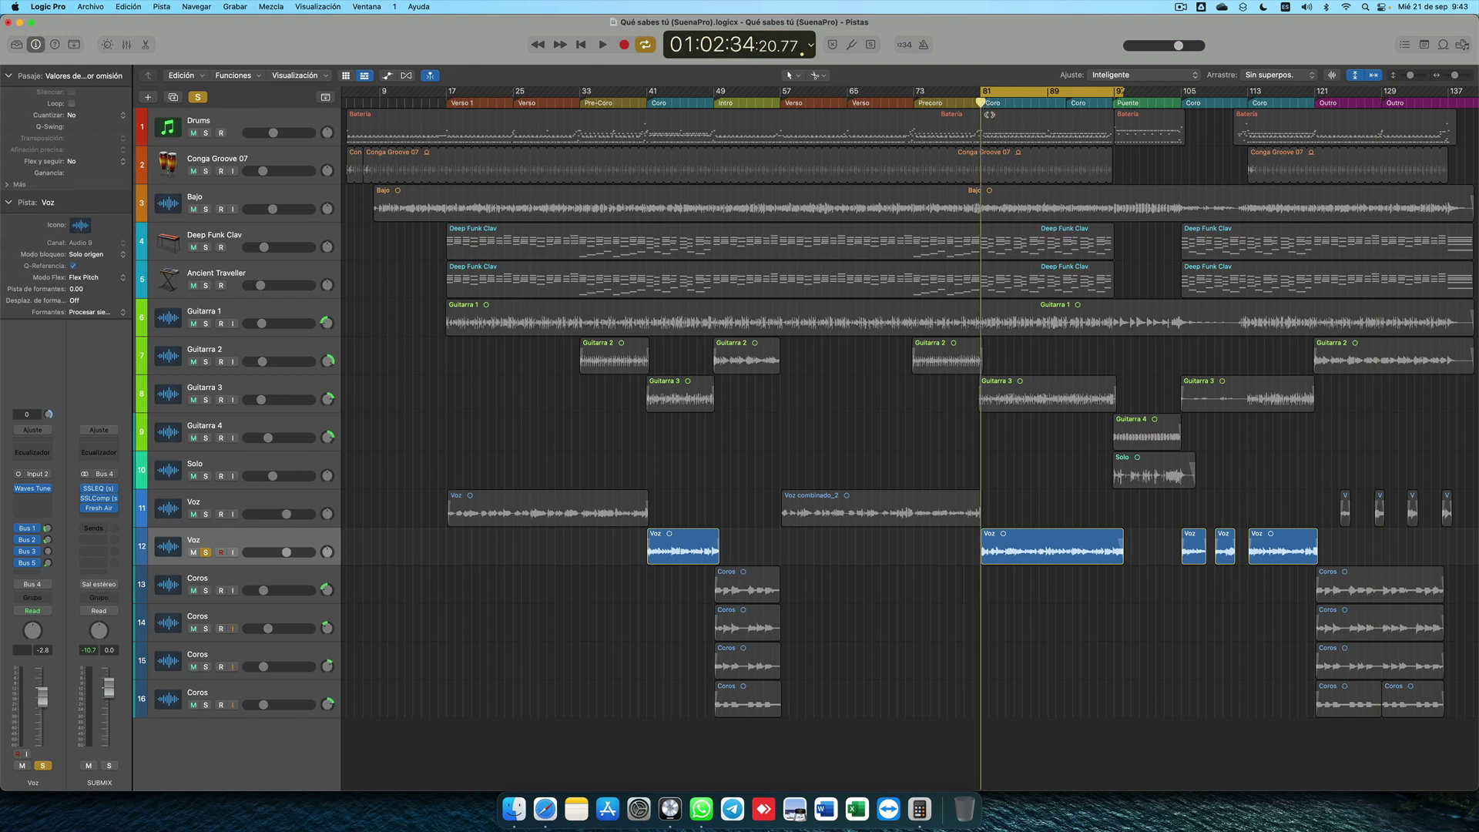
key(super+2)
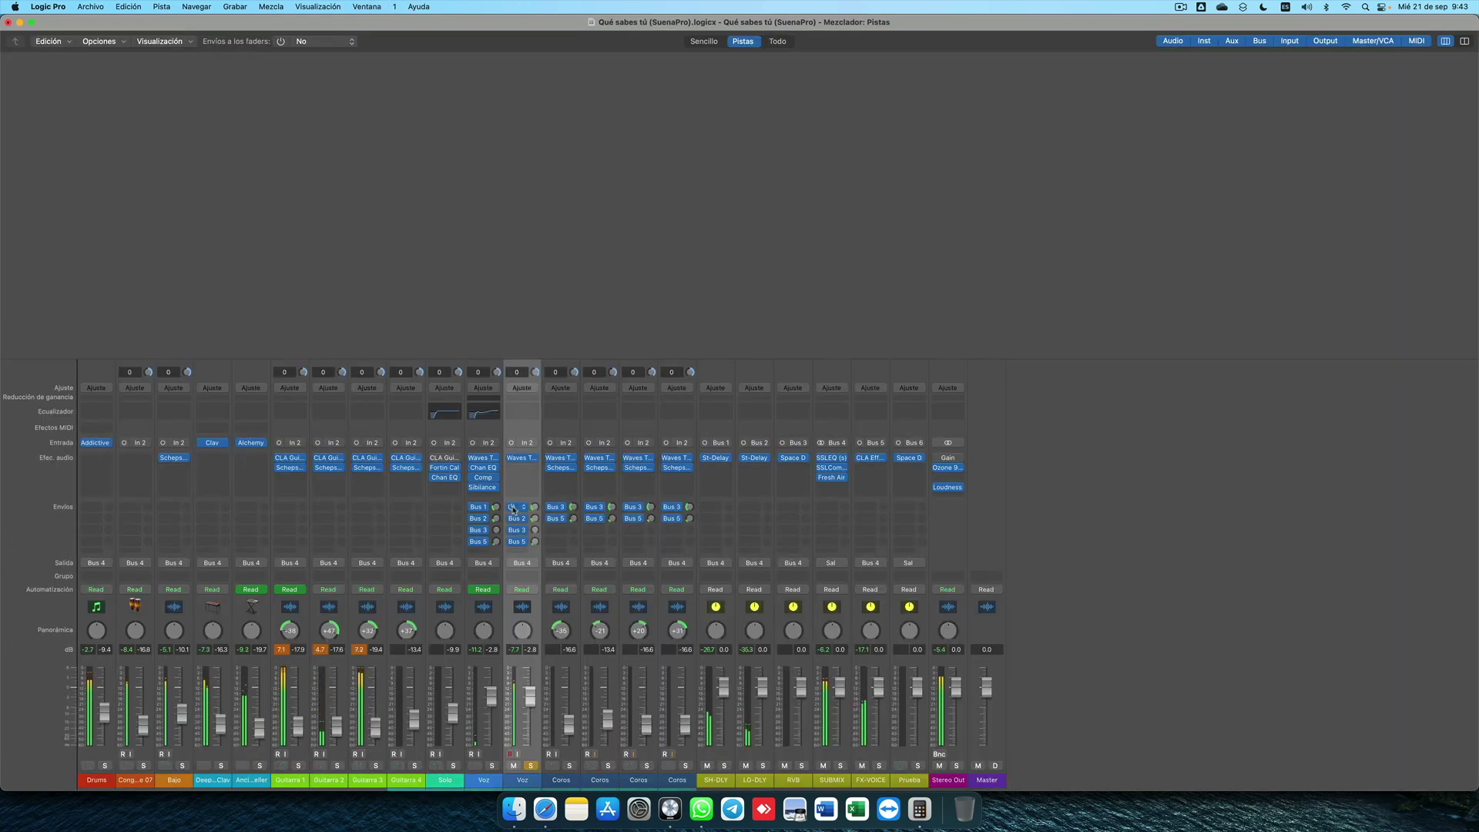
drag(512, 507, 512, 550)
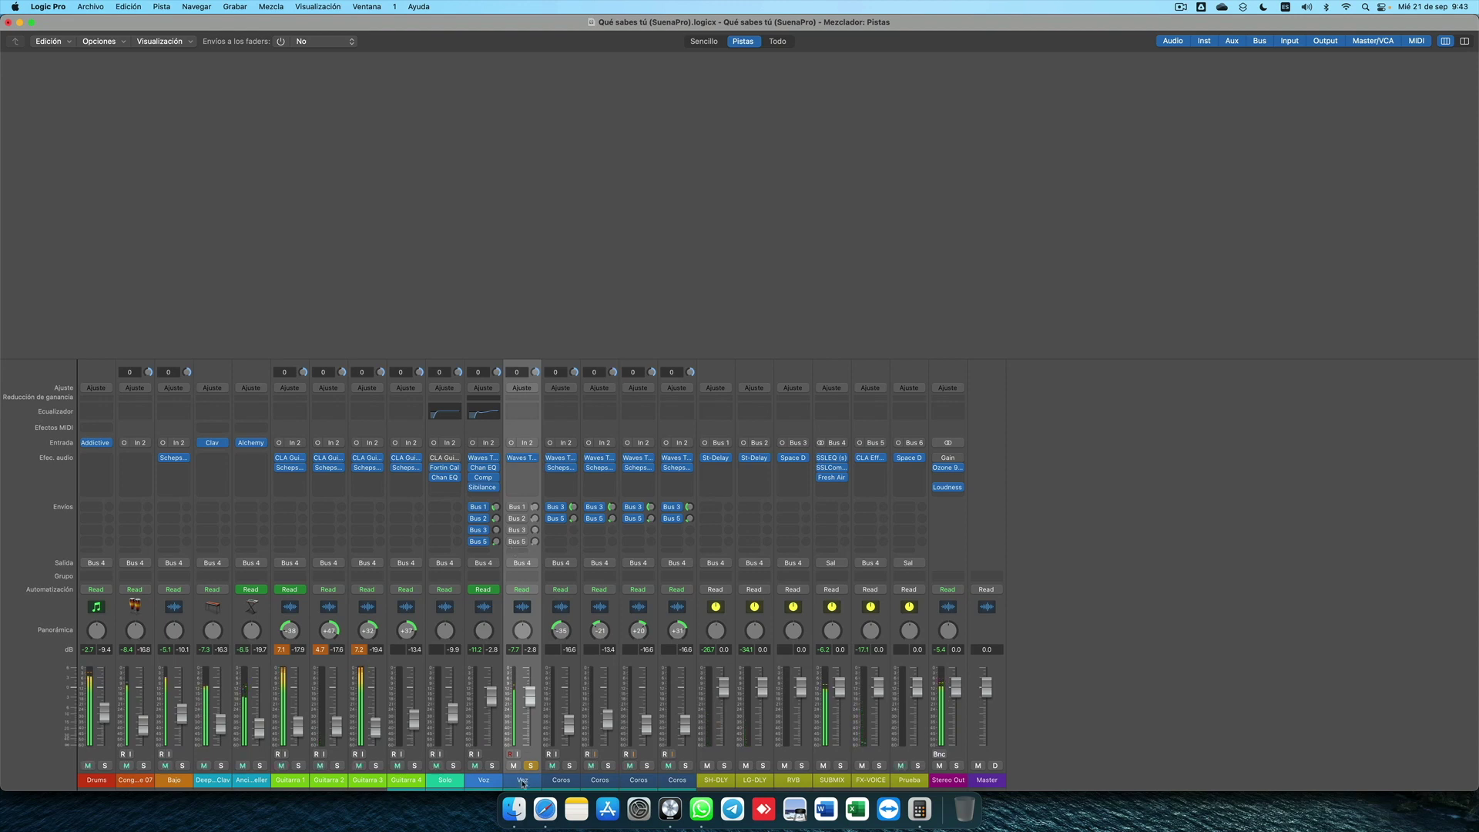
- Enable the Bus 1 send on the second Voz channel and inspect the Stereo Delay on the SH-DLY aux
click(511, 507)
click(709, 506)
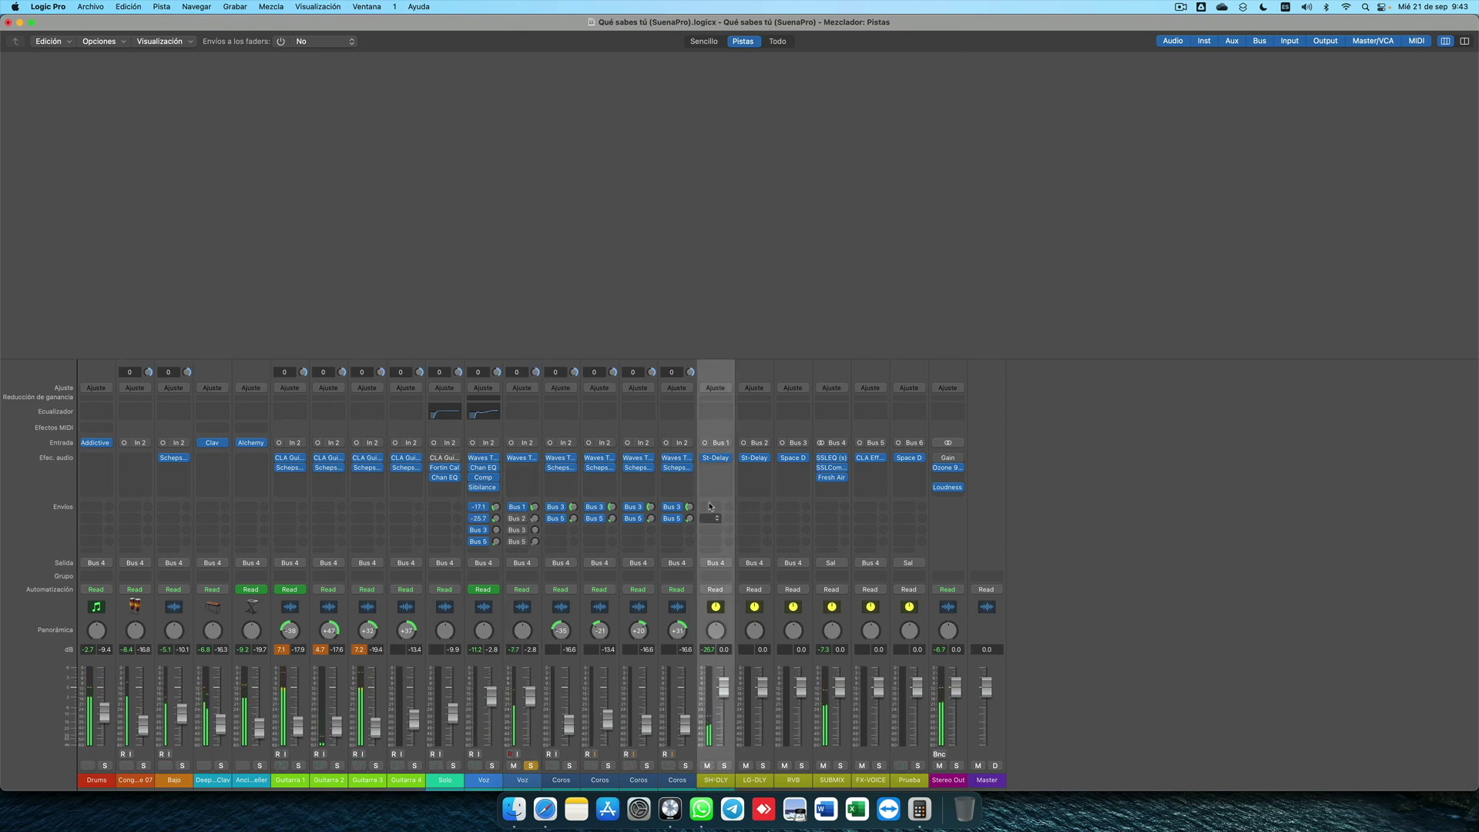
click(731, 464)
drag(705, 162, 1113, 116)
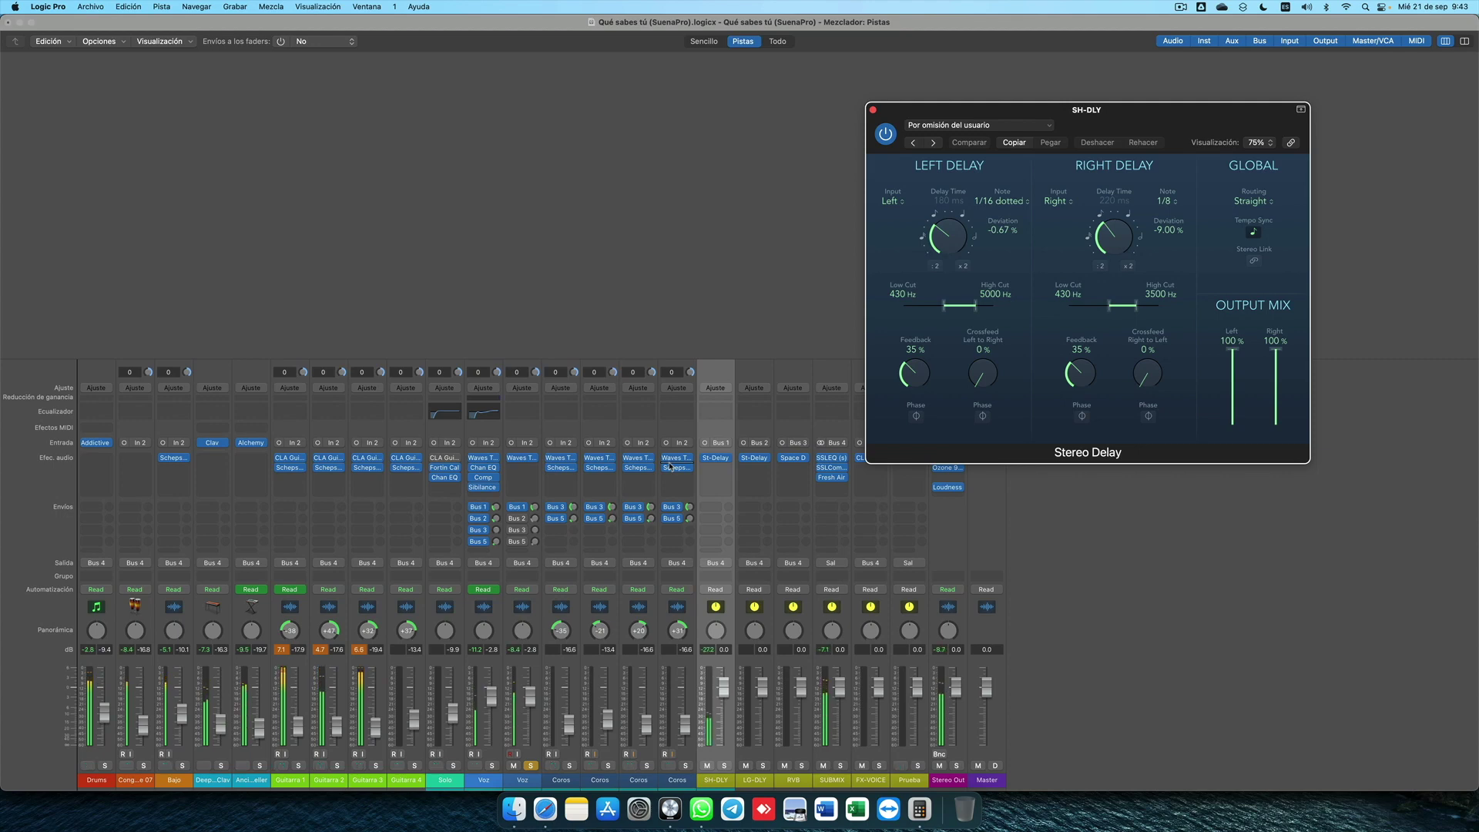
click(872, 109)
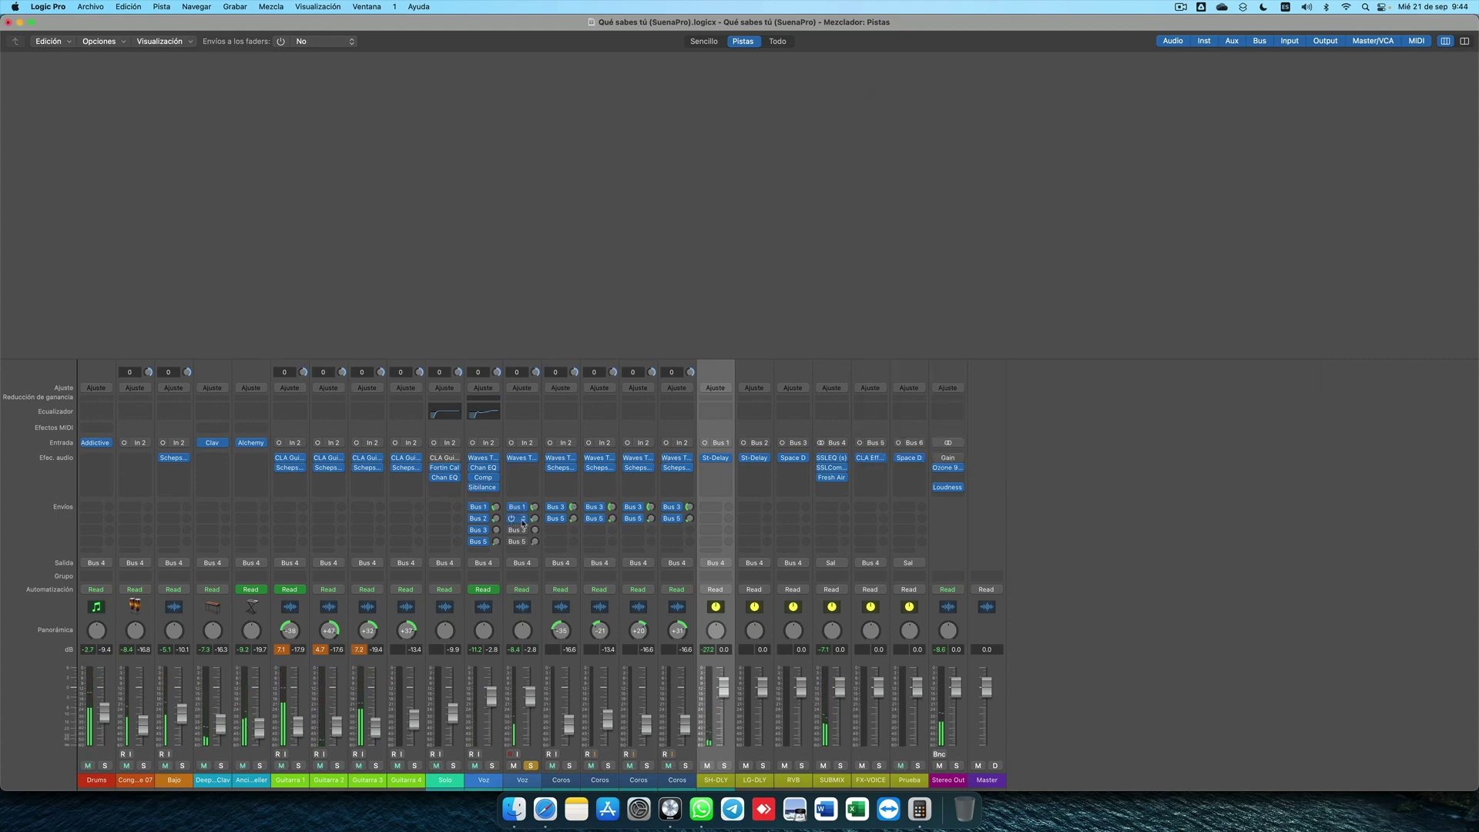
- Enable the second Voz channel's Bus 2 and Bus 3 sends one at a time during playback, and raise the Bus 3 reverb send level
click(765, 779)
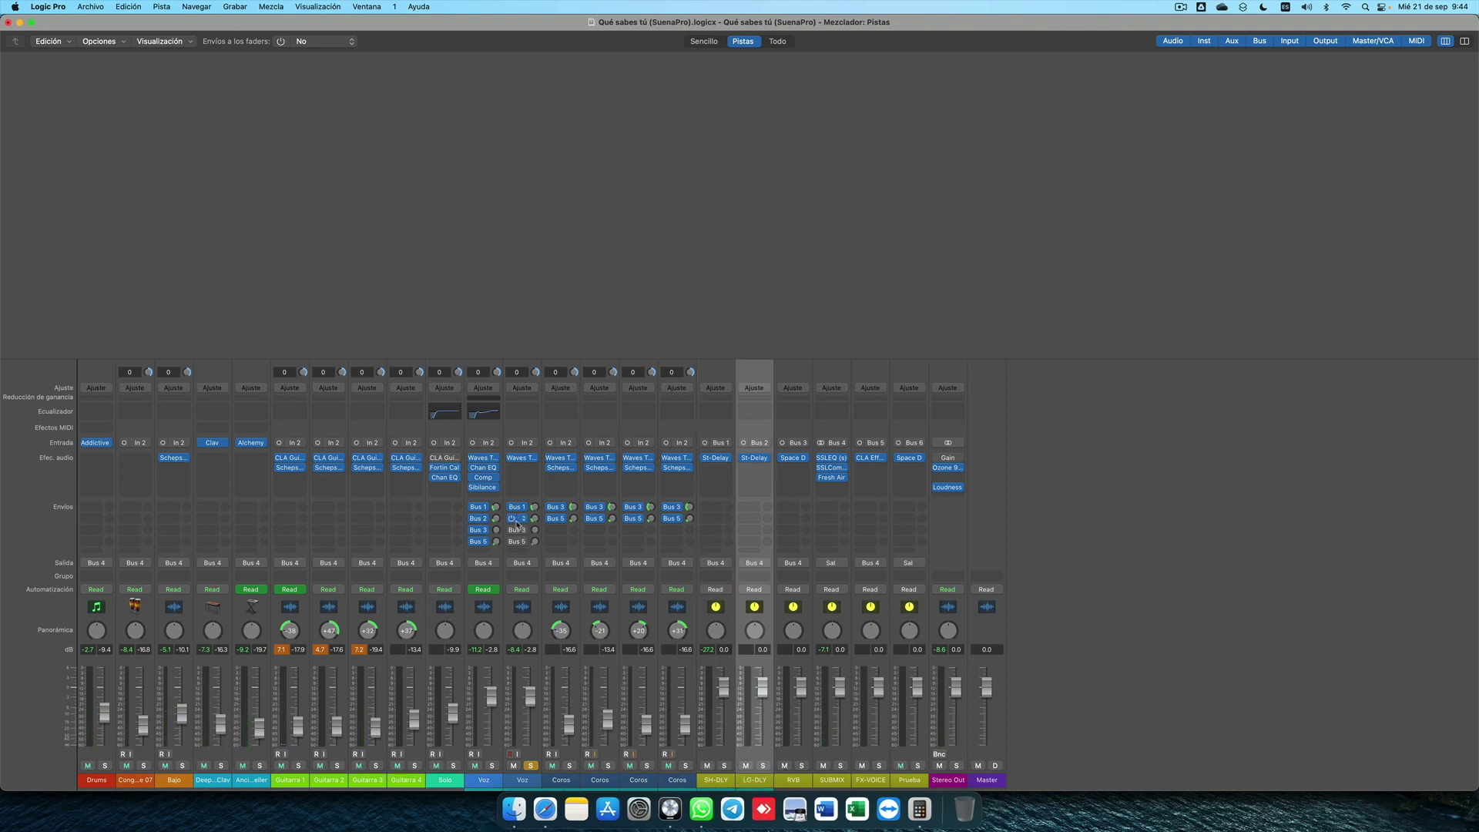
key(space)
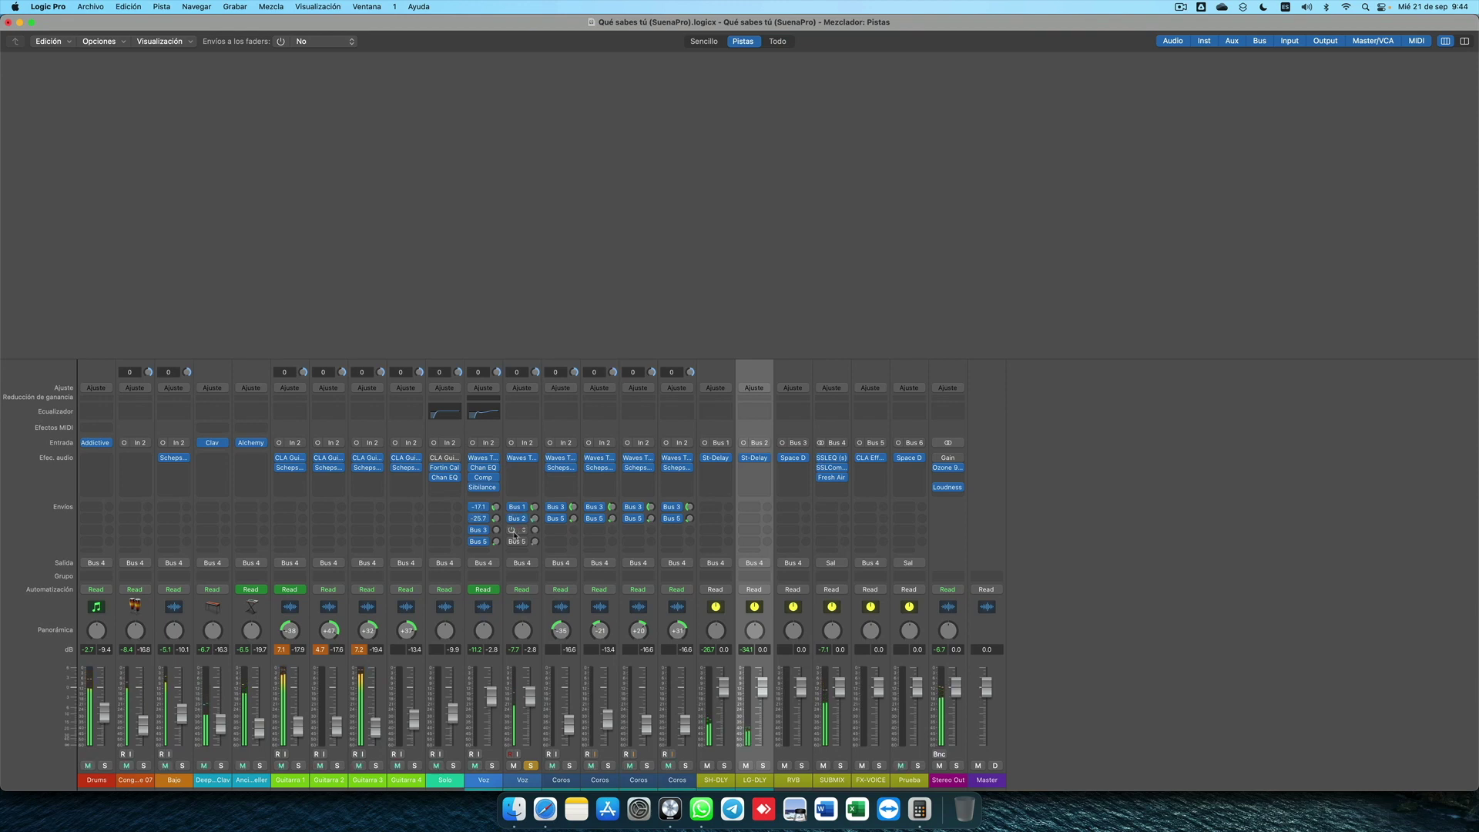
click(787, 768)
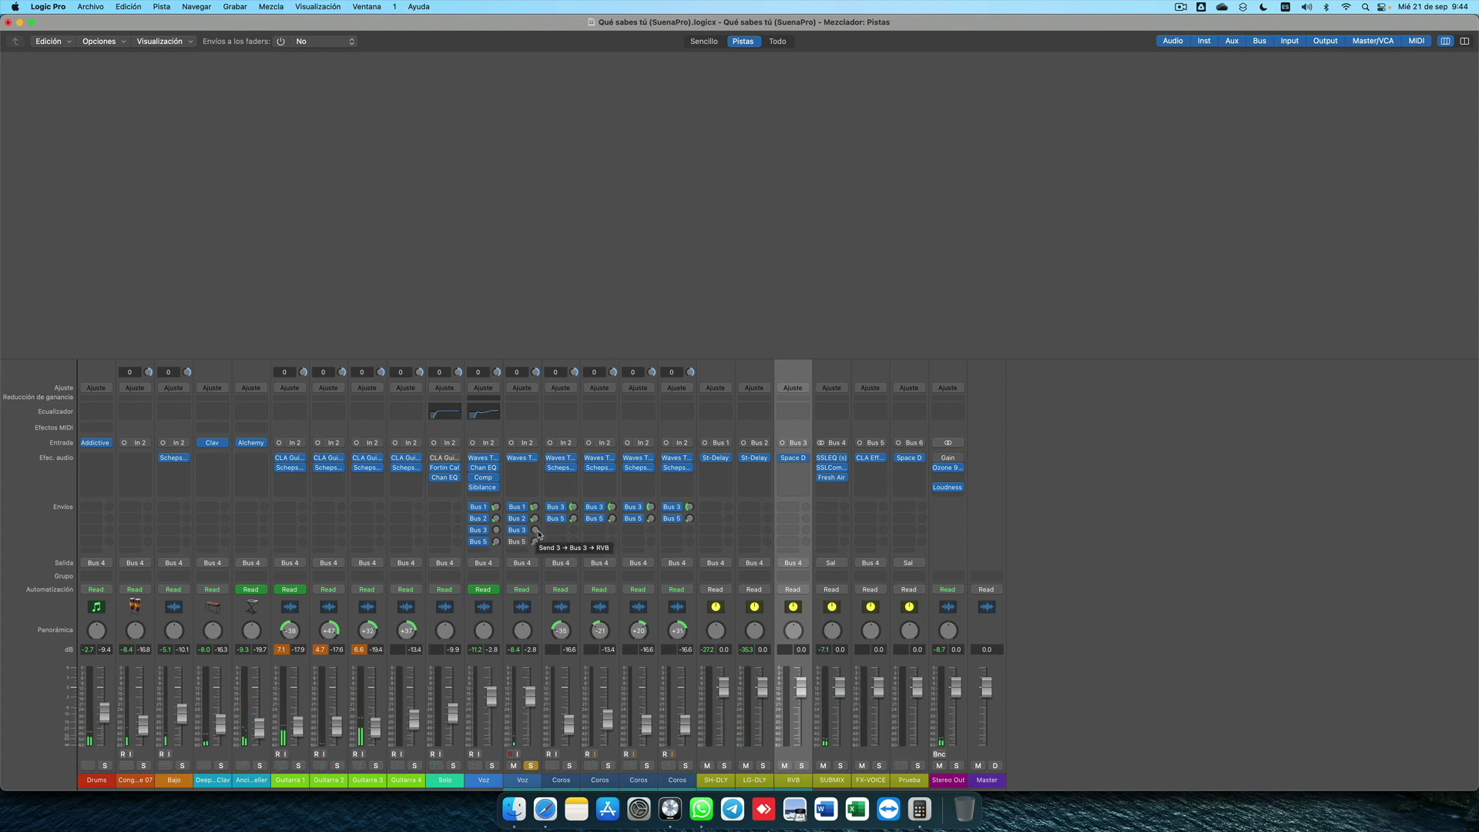
drag(535, 530, 535, 510)
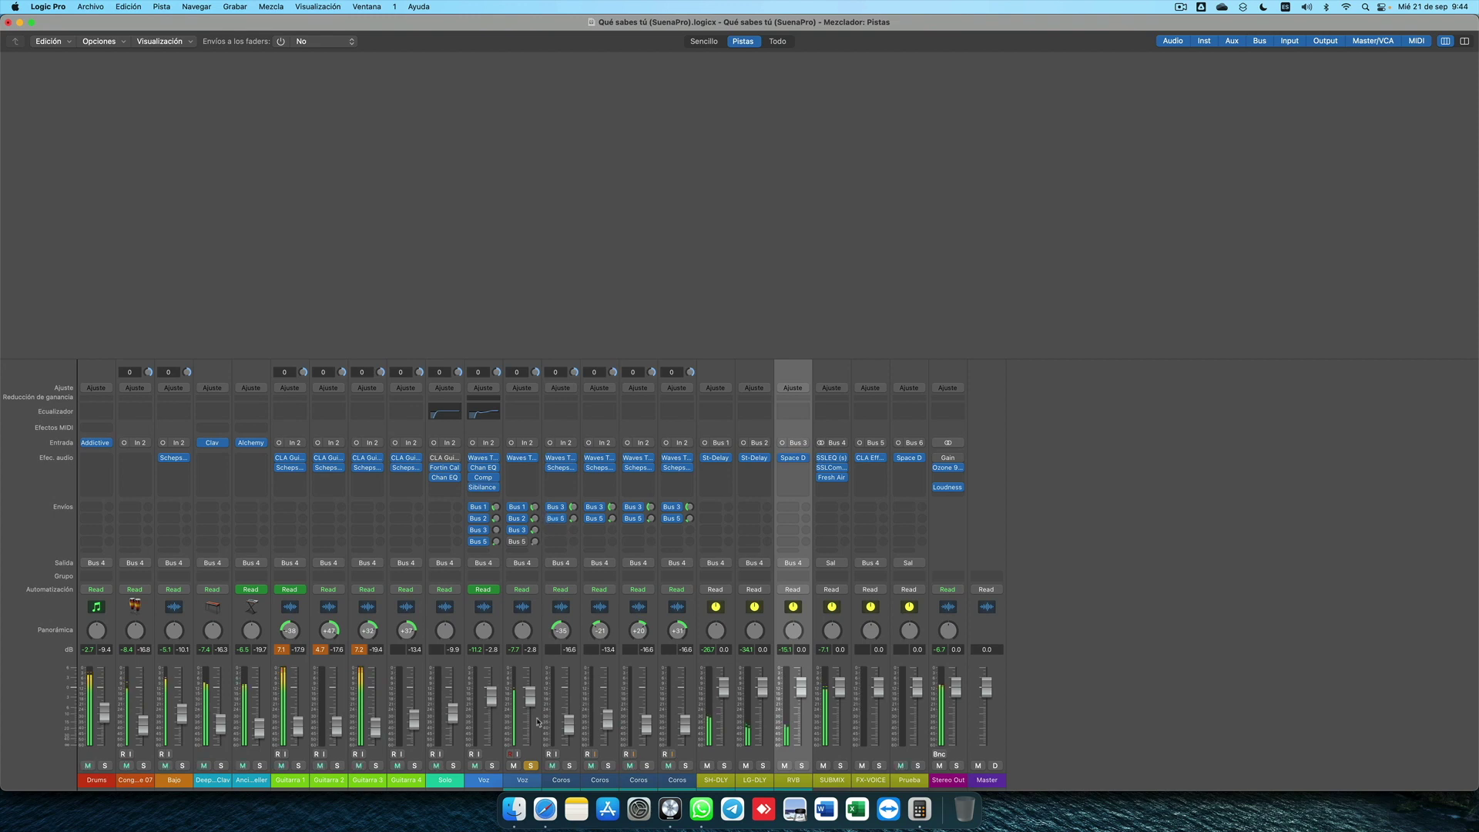
click(532, 766)
click(532, 766)
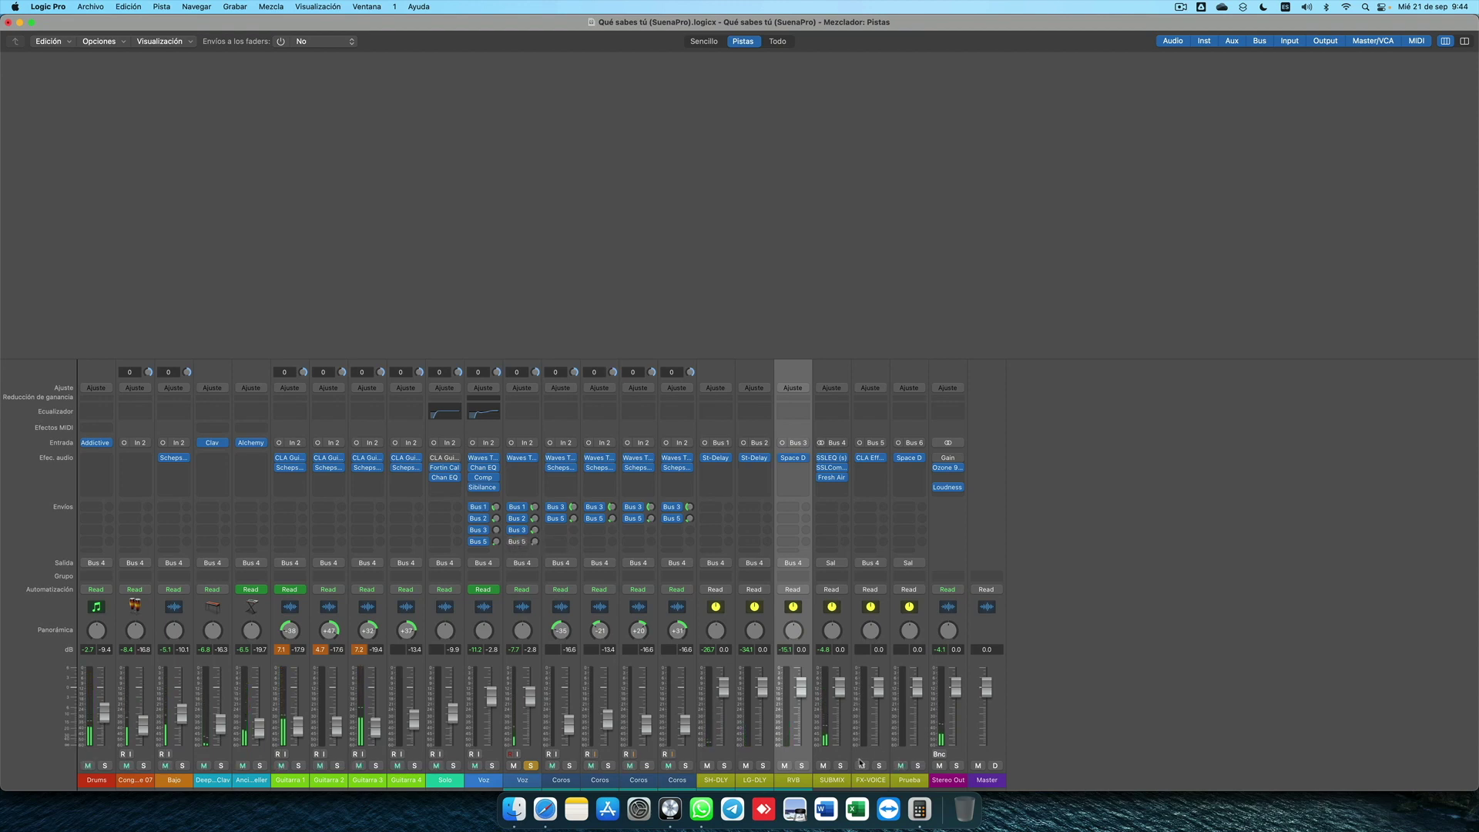
- Inspect the CLA effects plug-in on the FX-VOICE aux and enable the second Voz channel's Bus 5 send during playback
click(870, 780)
click(868, 460)
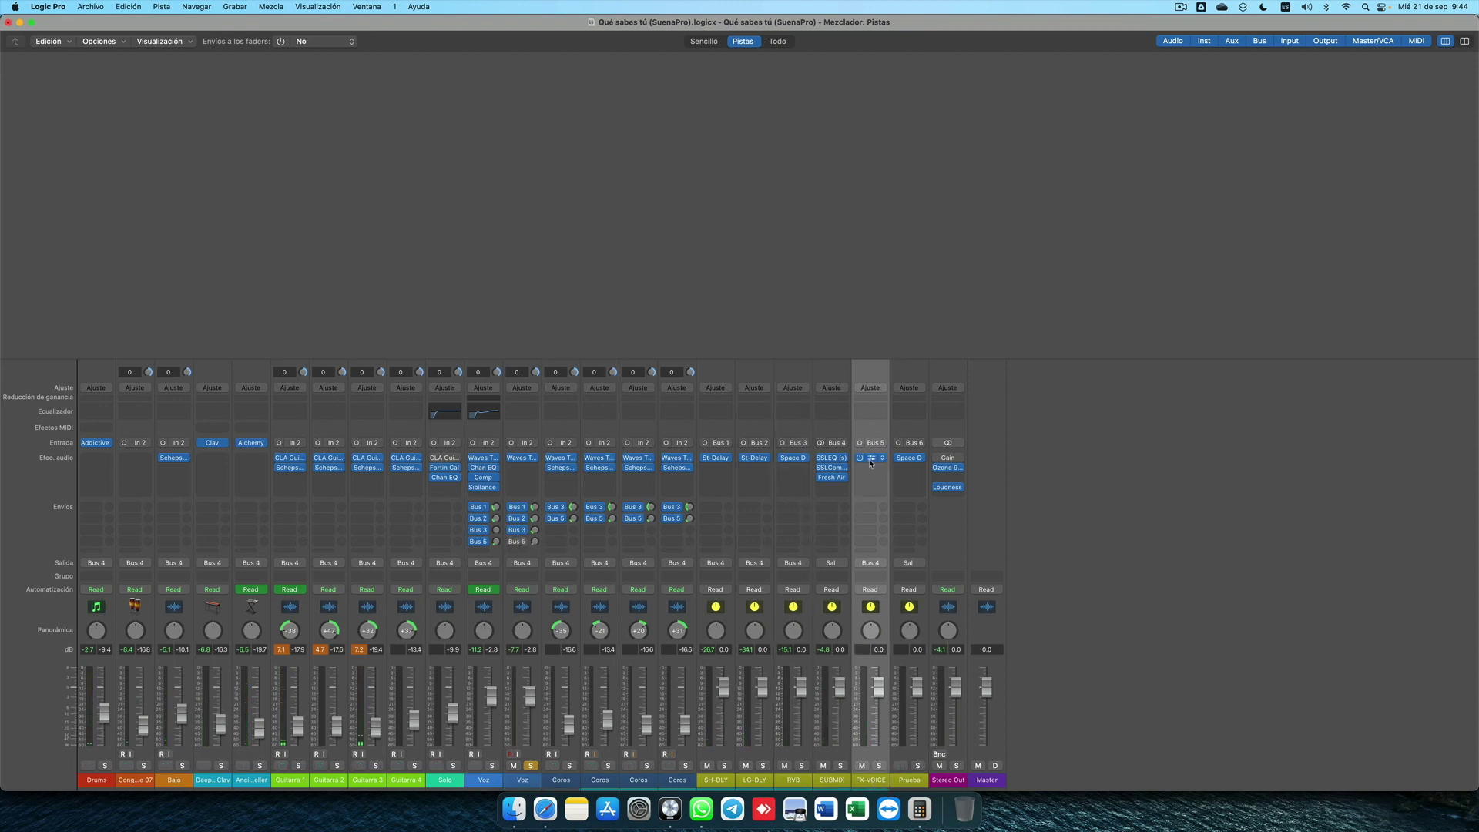
drag(706, 167, 820, 119)
click(577, 116)
key(space)
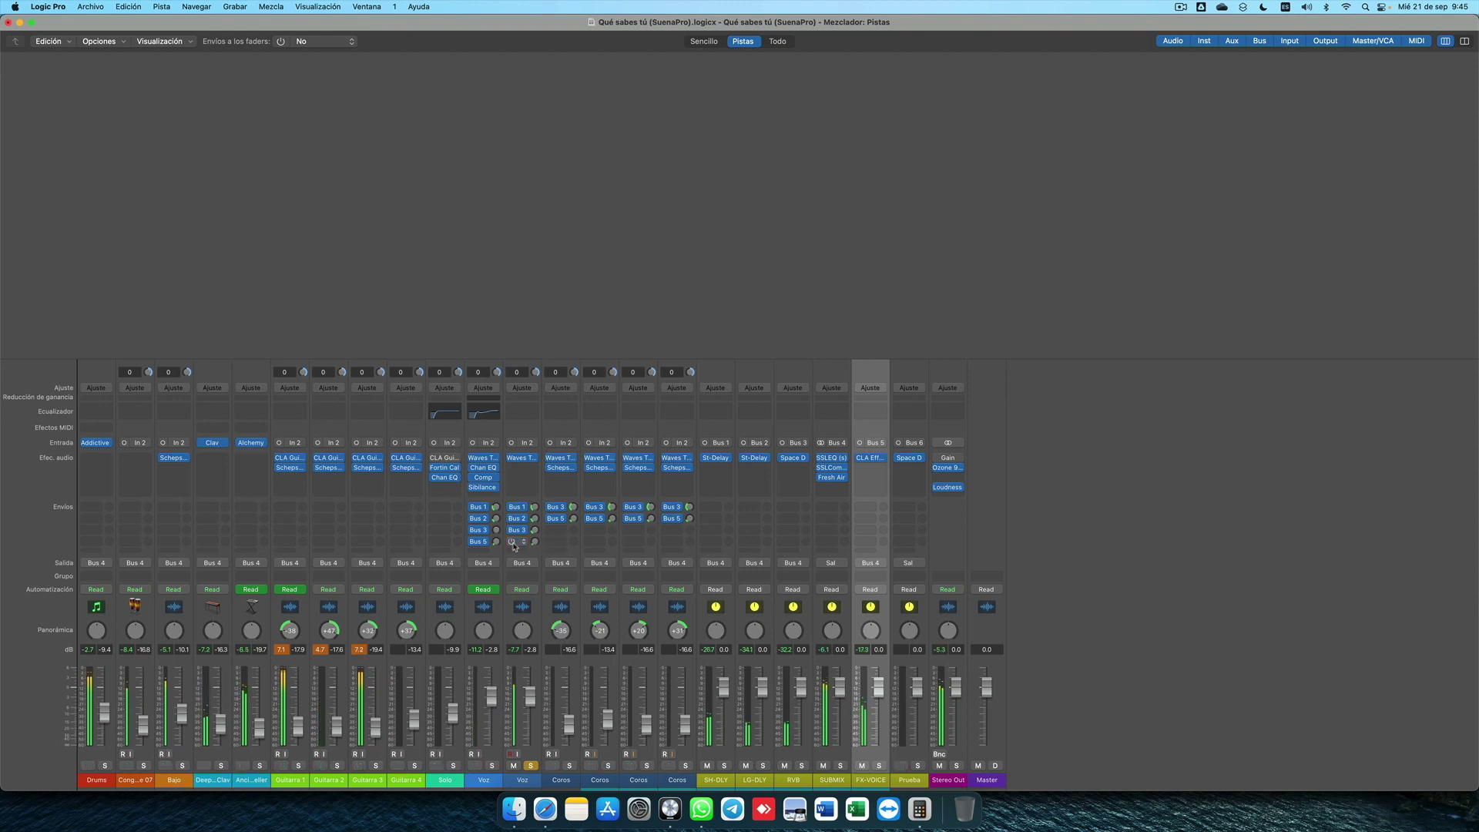
- Unsolo the second Voz track and move the cycle range to the outro, bars 122 to 139
click(531, 764)
key(super+1)
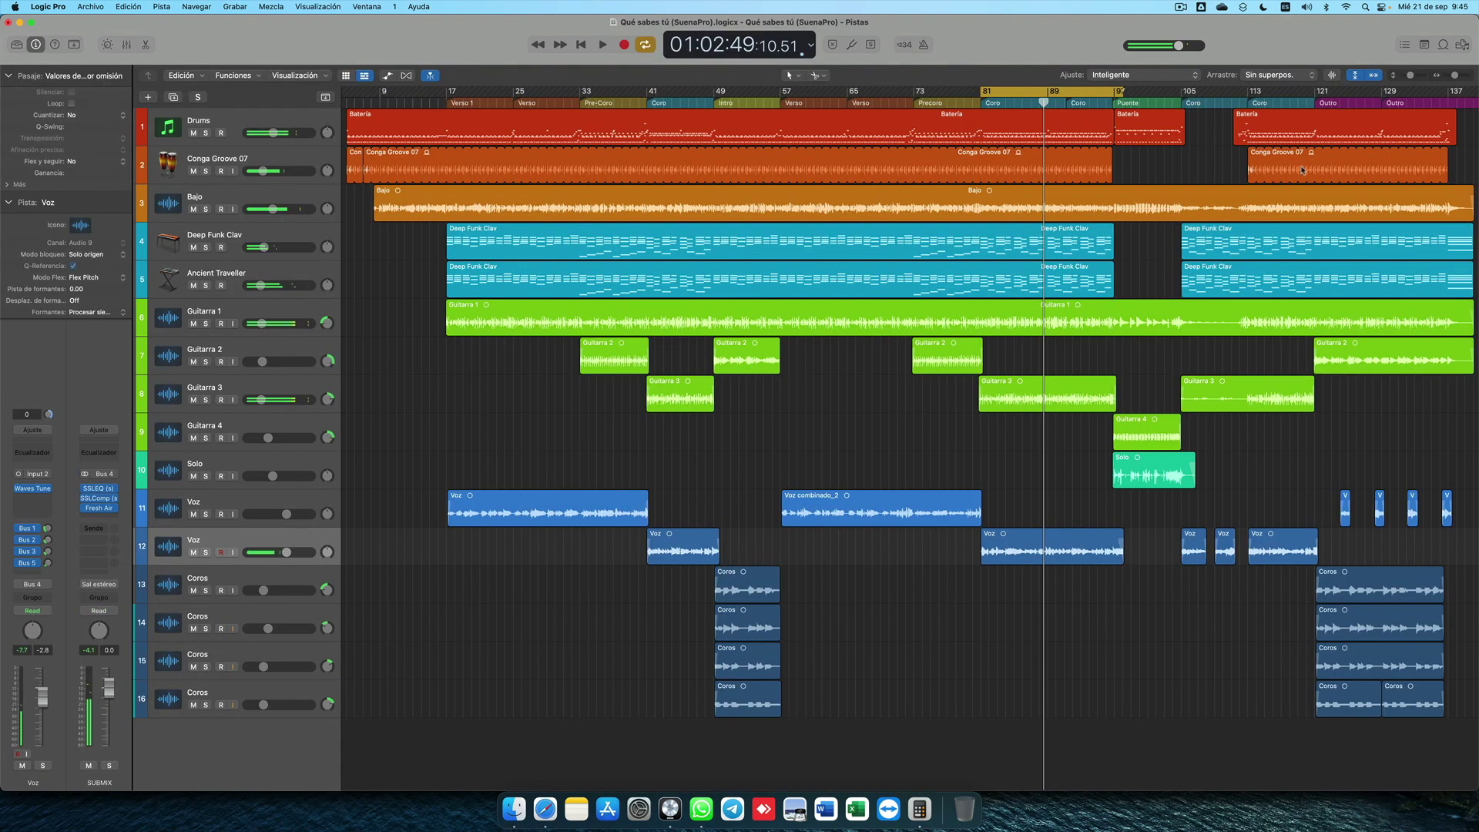
drag(1273, 90, 1433, 87)
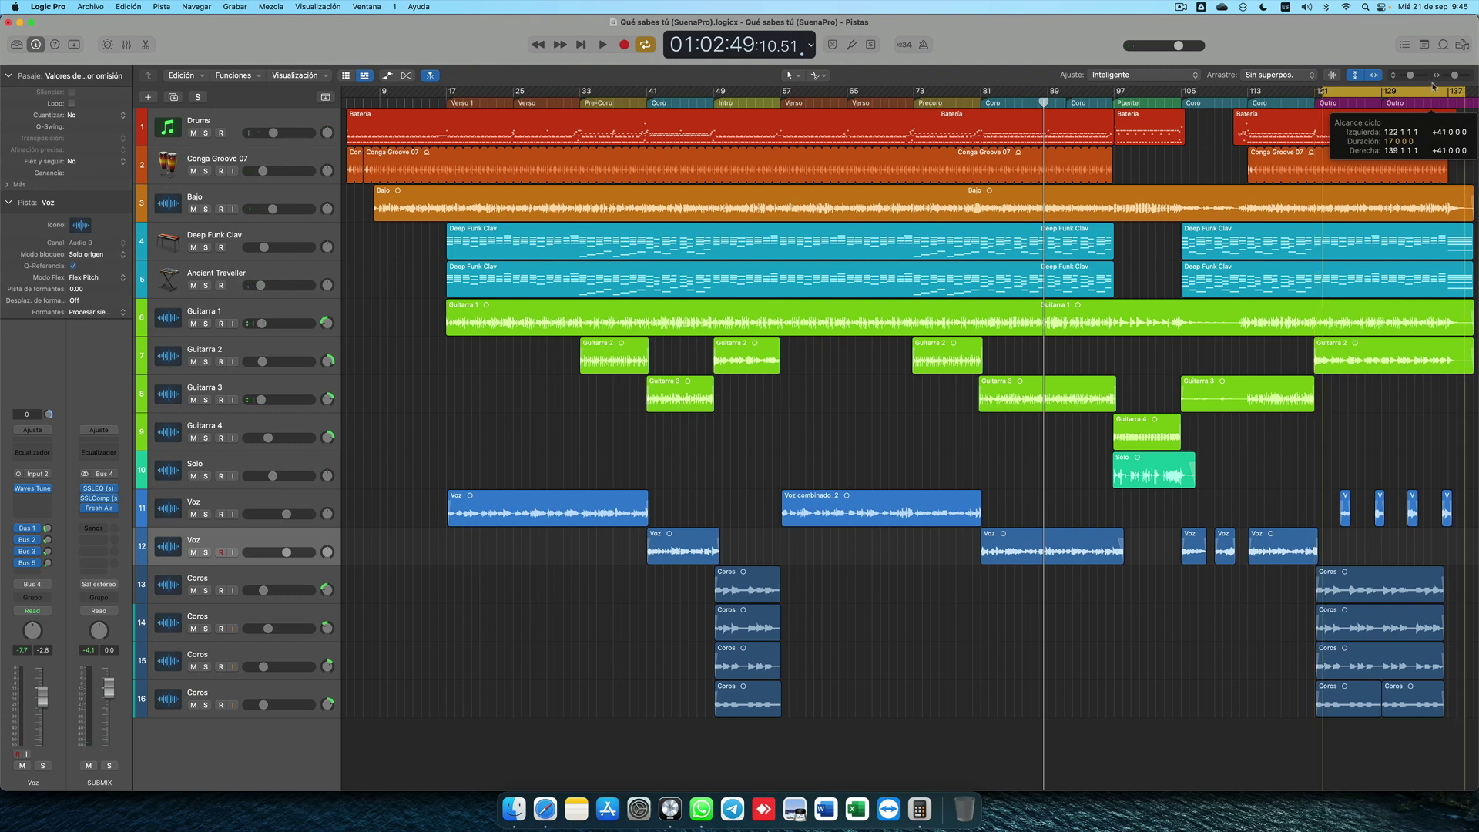
- Play the full mix through the outro, watch the levels in the mixer, and stop playback
key(space)
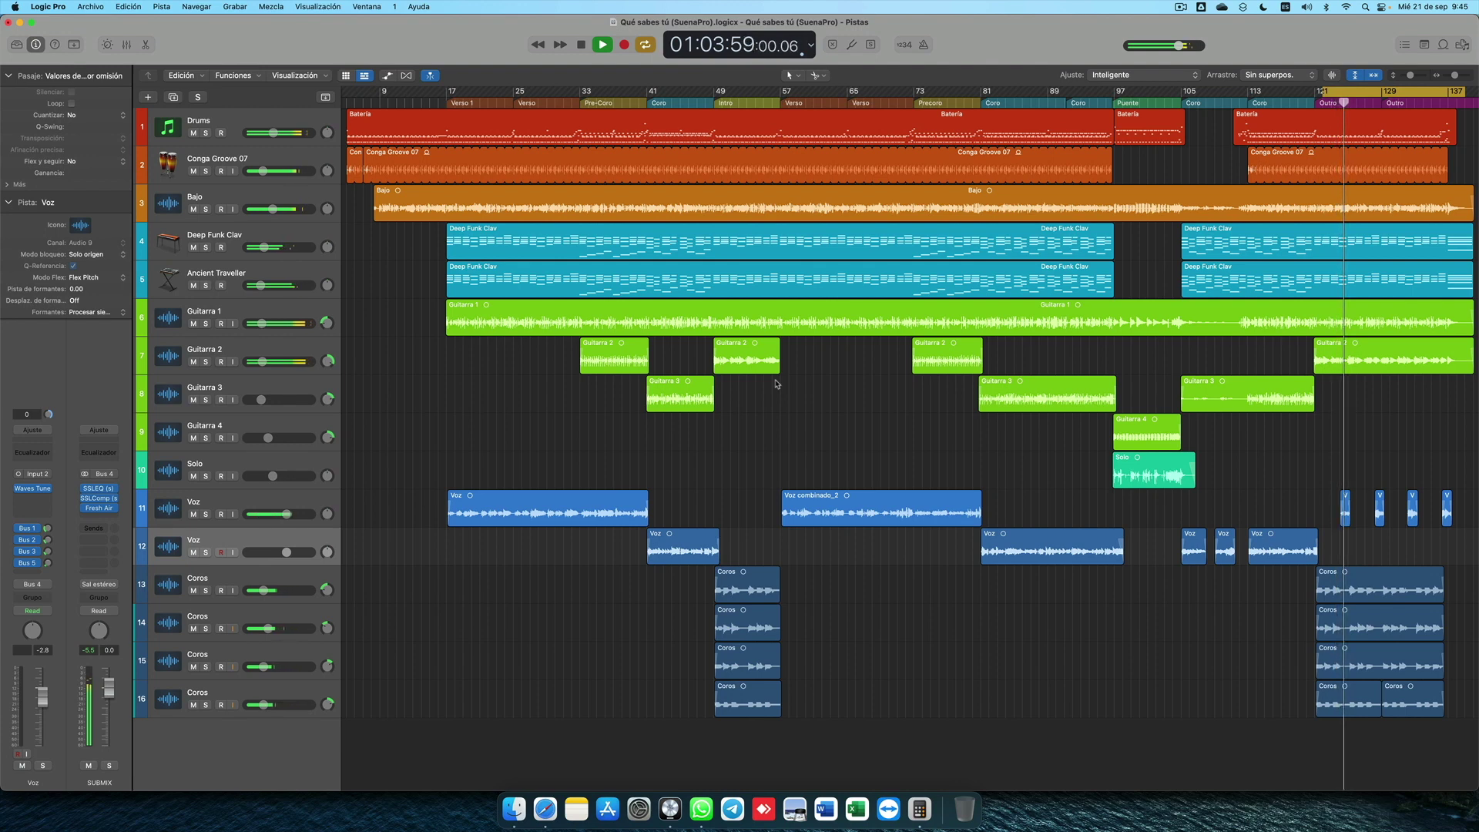
key(super+2)
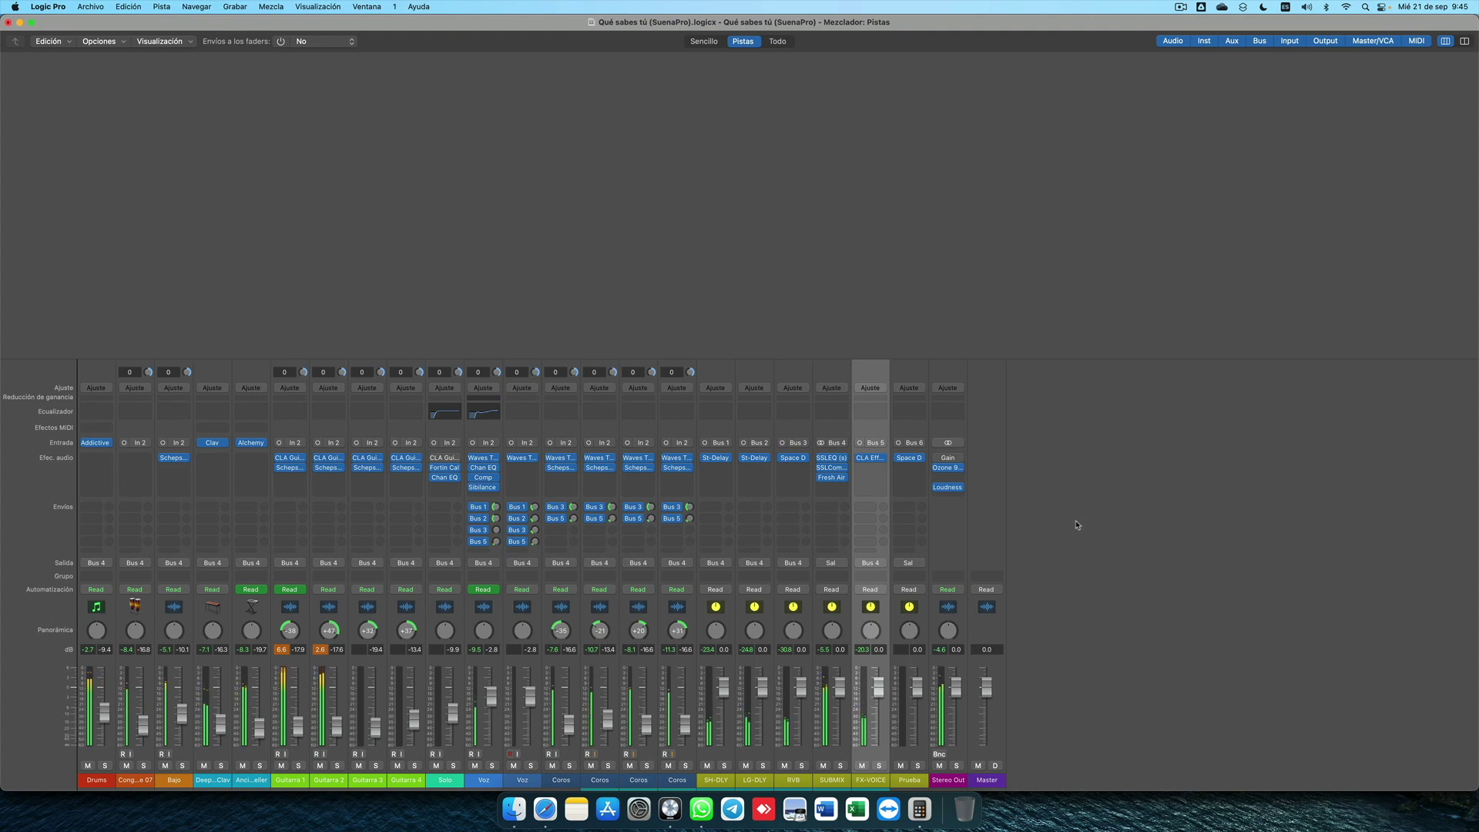
key(space)
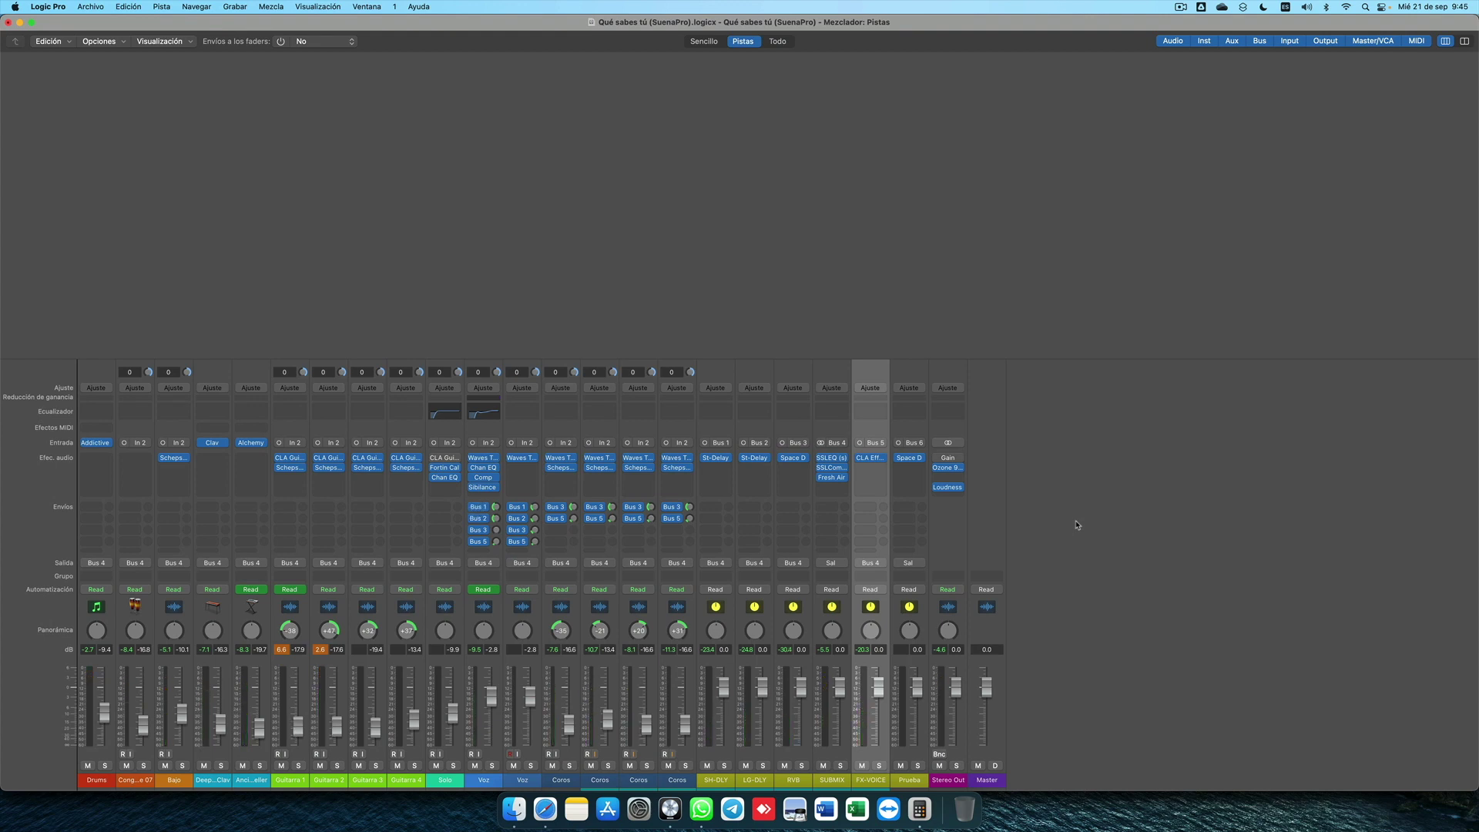